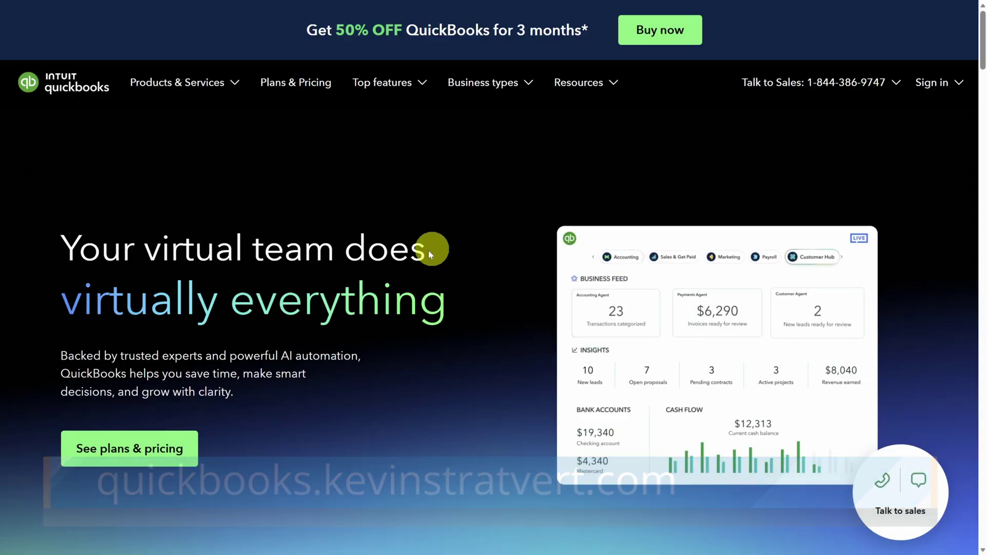
# Step: From the QuickBooks plans and pricing page, choose the Advanced plan
pyautogui.click(132, 451)
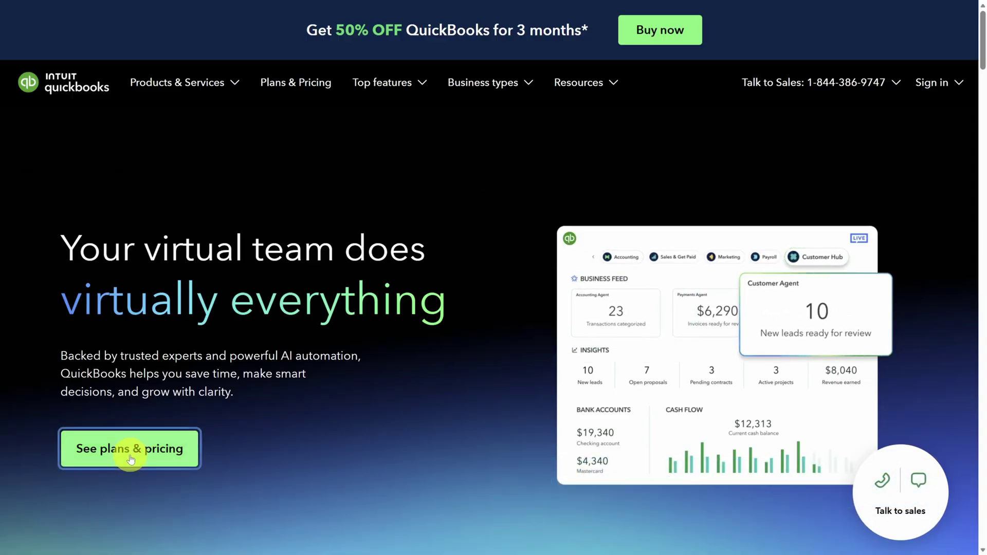
pyautogui.scroll(-2, 346, 278)
pyautogui.scroll(-2, 346, 278)
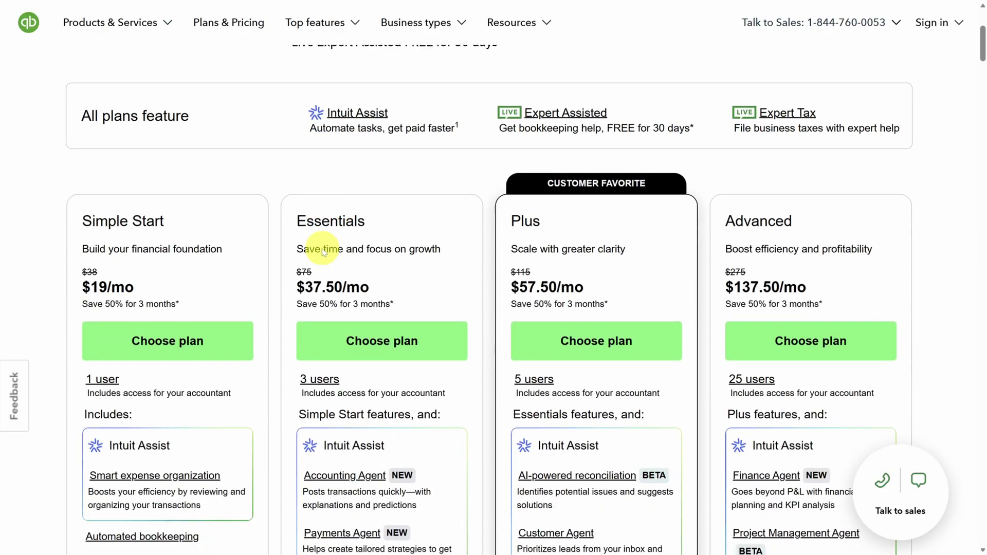
pyautogui.scroll(-2, 324, 249)
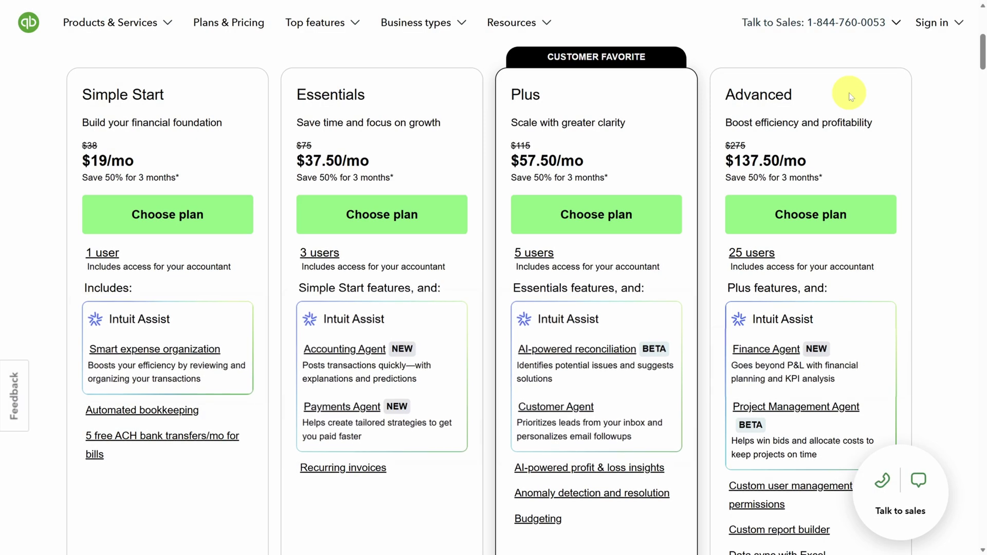
pyautogui.click(818, 214)
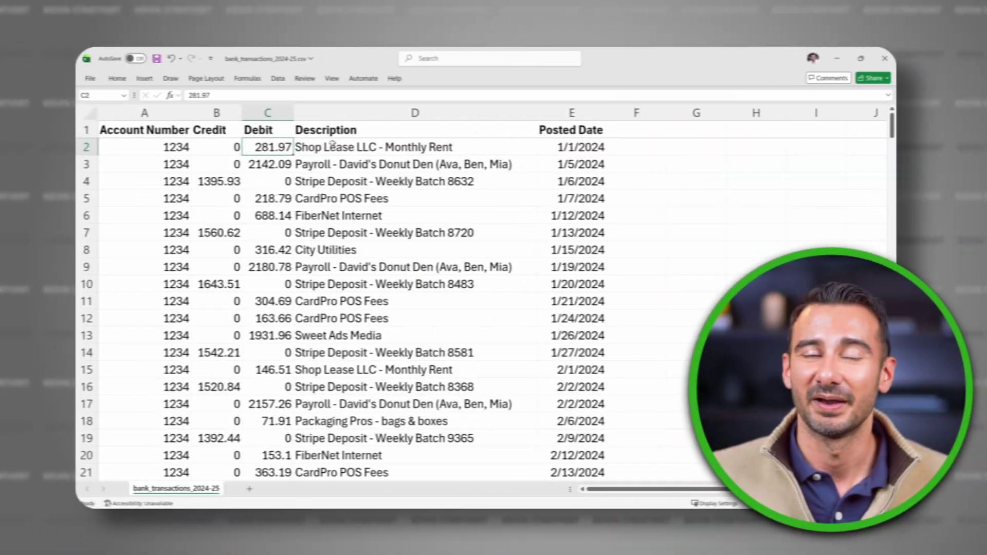
pyautogui.scroll(-1, 339, 141)
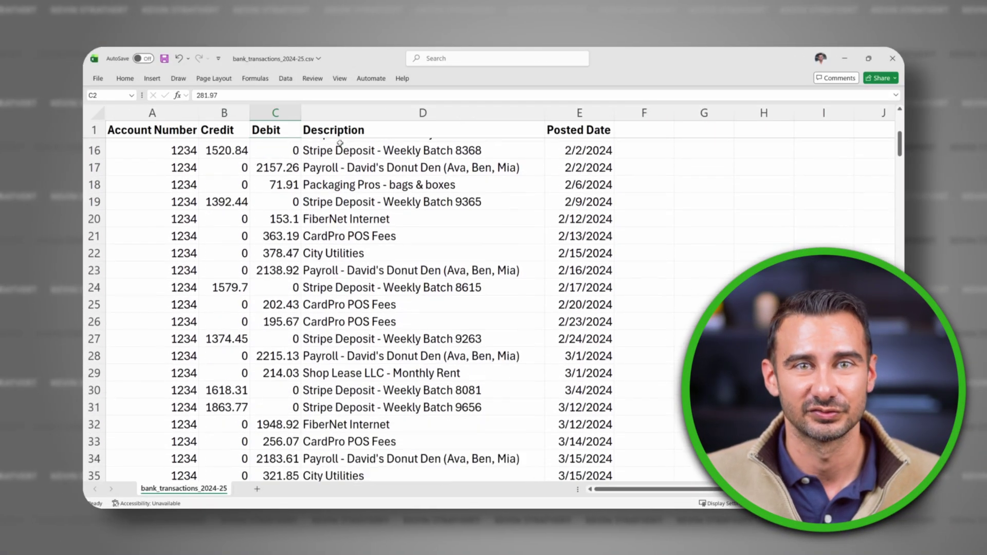
pyautogui.scroll(-1, 339, 141)
pyautogui.scroll(-1, 339, 141)
pyautogui.scroll(-1, 339, 141)
pyautogui.scroll(-1, 339, 142)
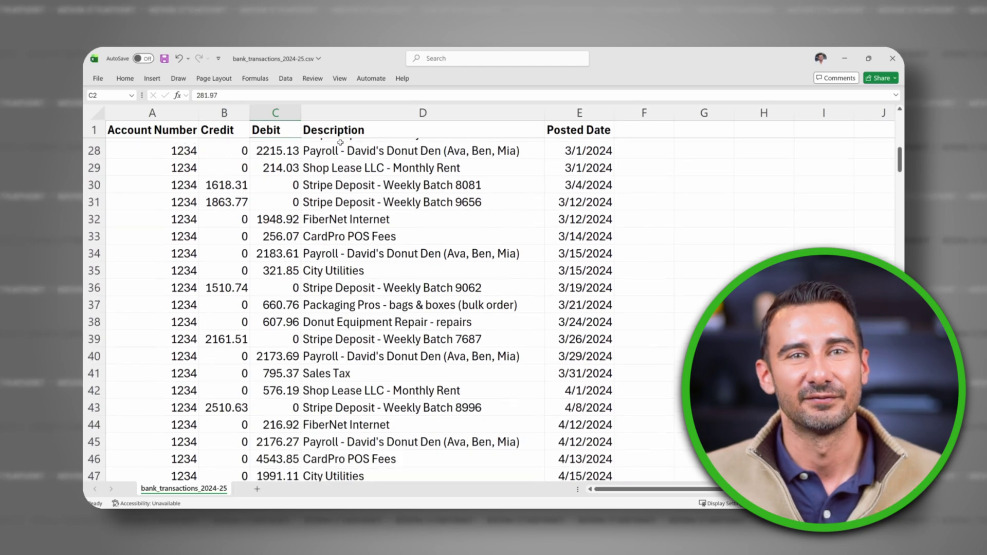
pyautogui.scroll(-1, 340, 141)
pyautogui.scroll(-1, 340, 142)
pyautogui.scroll(-1, 339, 141)
pyautogui.scroll(-1, 339, 141)
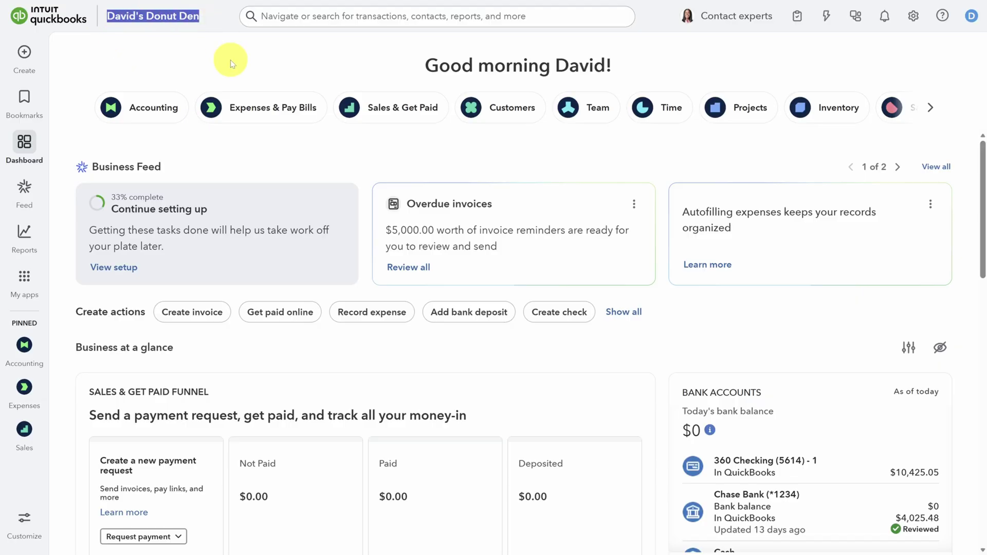
# Step: Go to the Chase Bank transactions page and show the extra Link account options
pyautogui.click(152, 110)
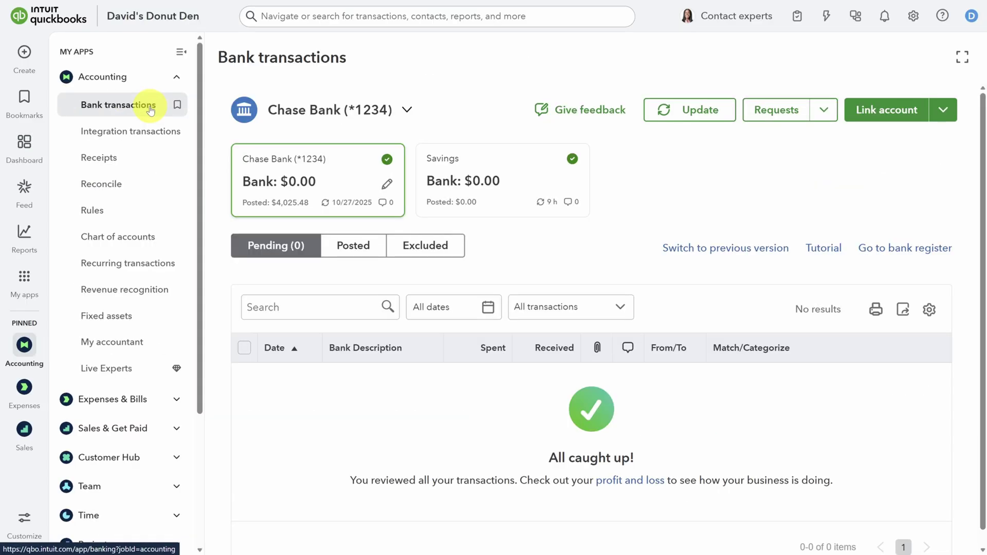
pyautogui.click(180, 52)
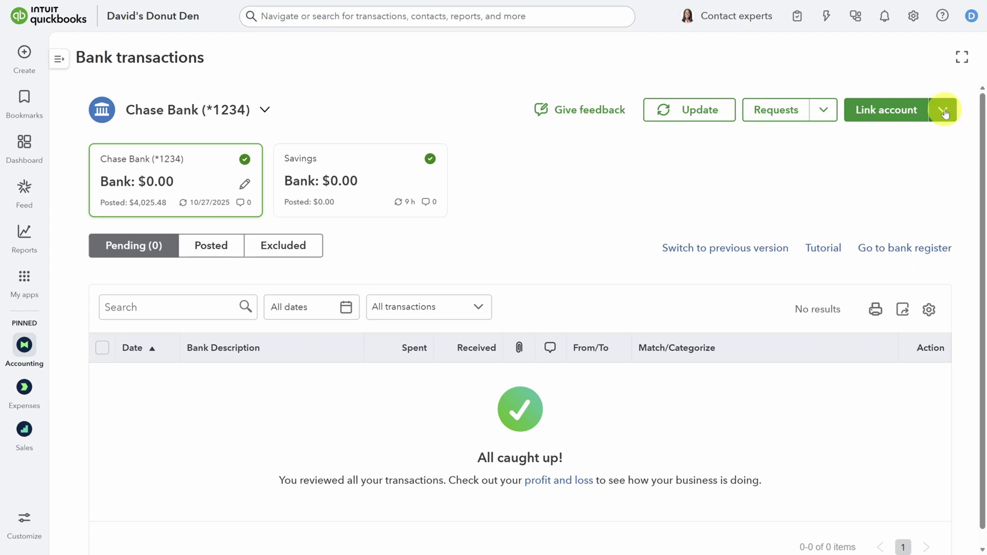
pyautogui.click(943, 110)
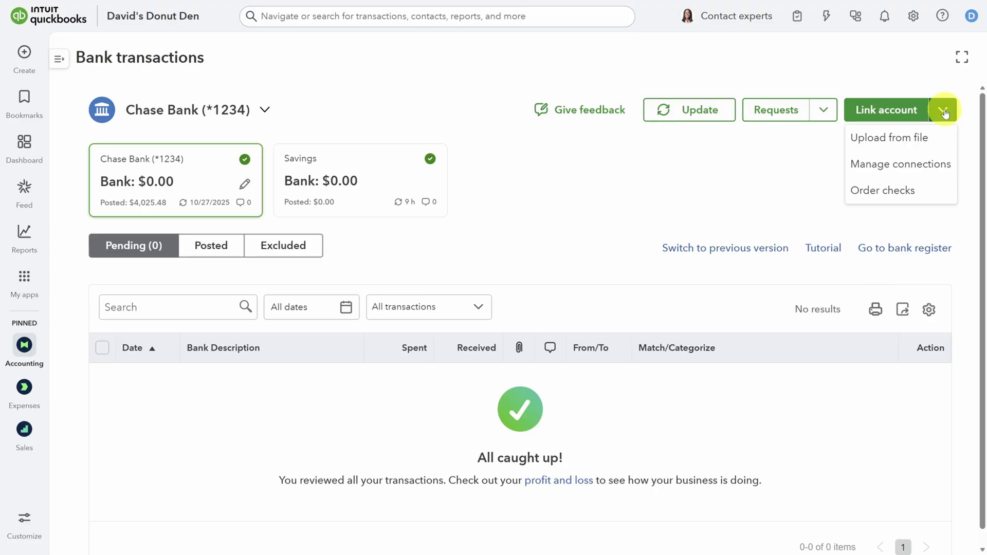
# Step: Upload the bank transactions CSV with MM/dd/yyyy dates and import all 273 rows
pyautogui.click(906, 141)
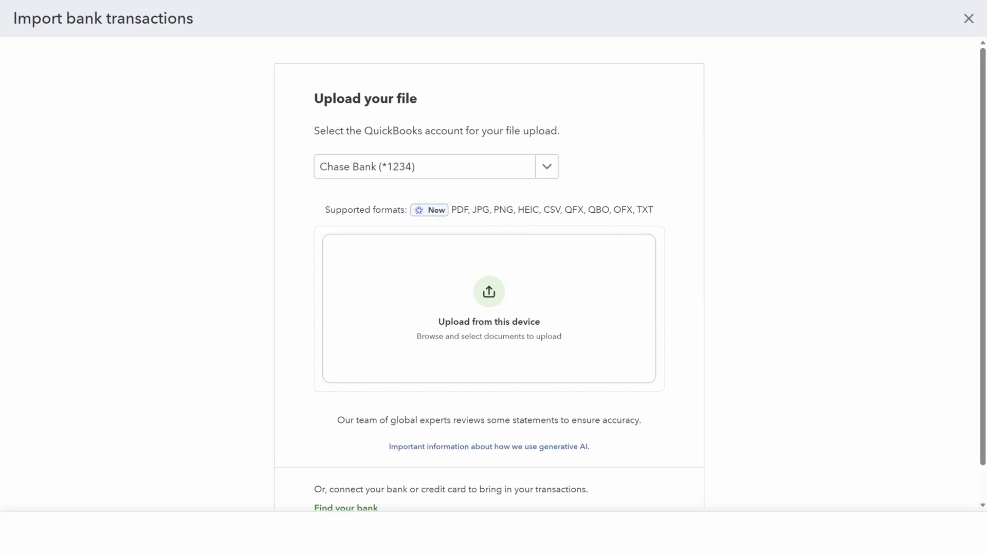
pyautogui.moveTo(304, 82); pyautogui.dragTo(260, 103)
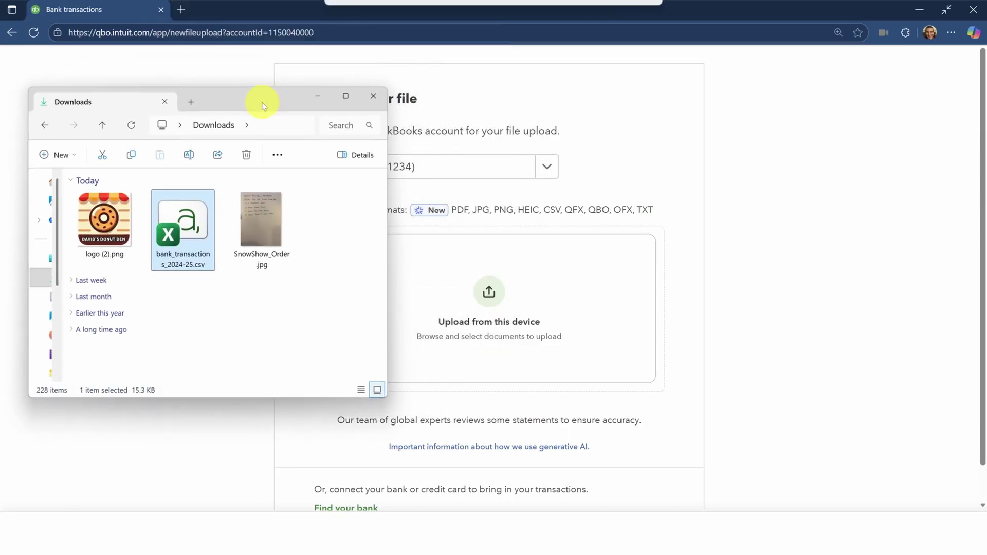
pyautogui.moveTo(190, 221)
pyautogui.mouseDown()
pyautogui.moveTo(362, 309)
pyautogui.moveTo(553, 326)
pyautogui.mouseUp()
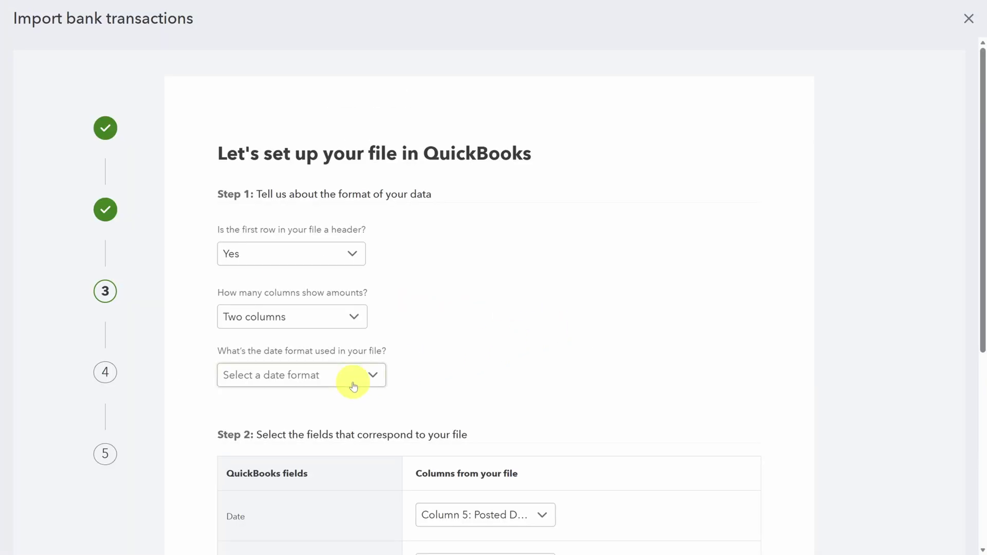
pyautogui.click(353, 375)
pyautogui.click(339, 171)
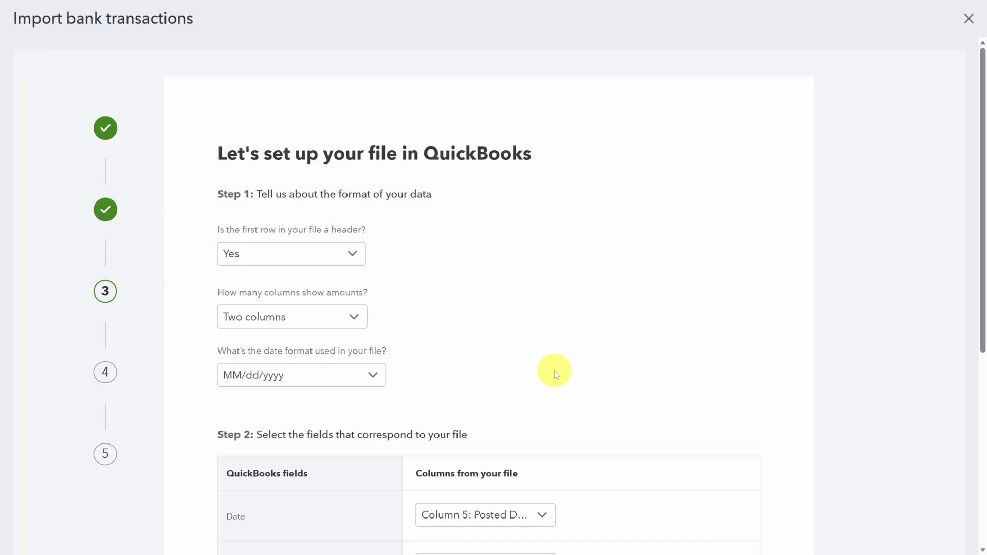
pyautogui.scroll(-4, 551, 370)
pyautogui.click(718, 473)
pyautogui.scroll(5, 340, 340)
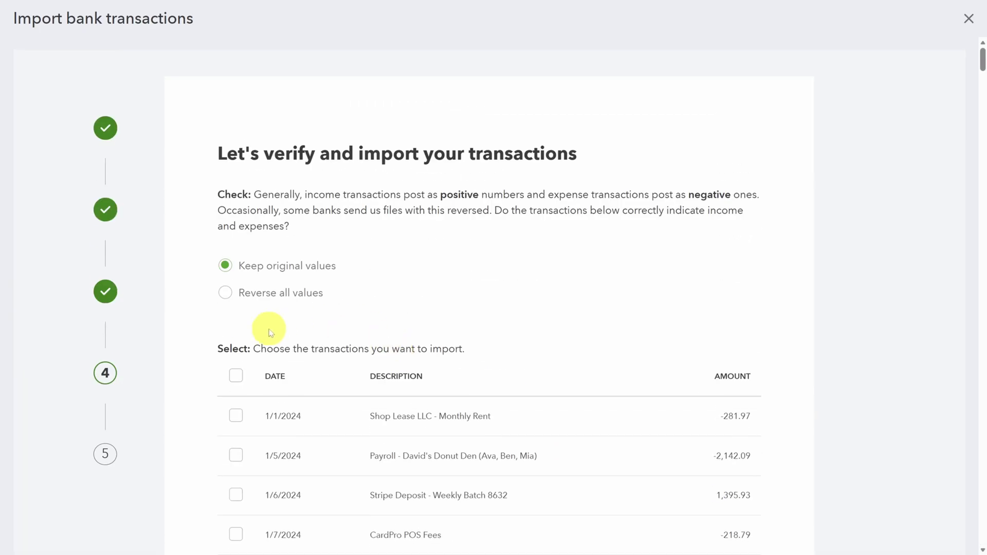
pyautogui.click(236, 377)
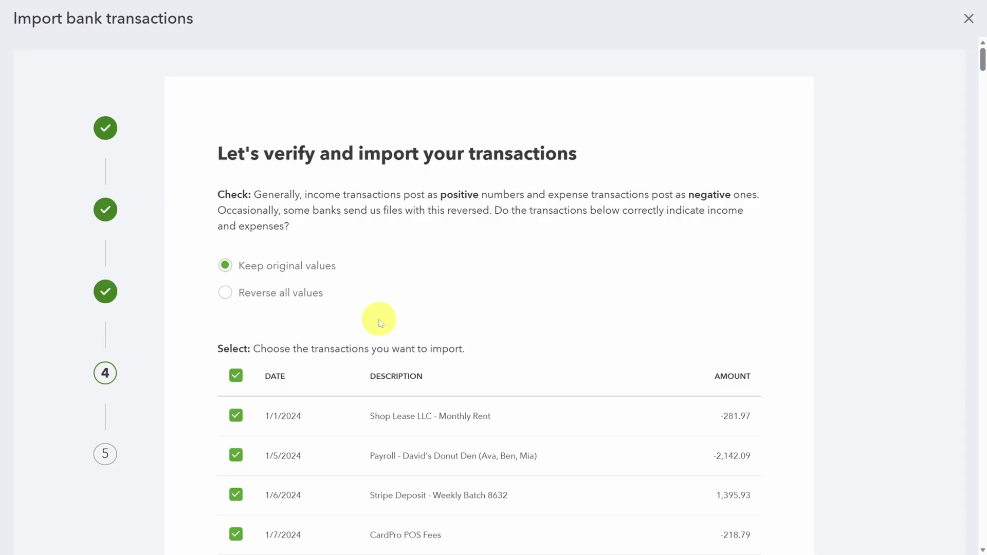
pyautogui.moveTo(981, 62); pyautogui.dragTo(981, 536)
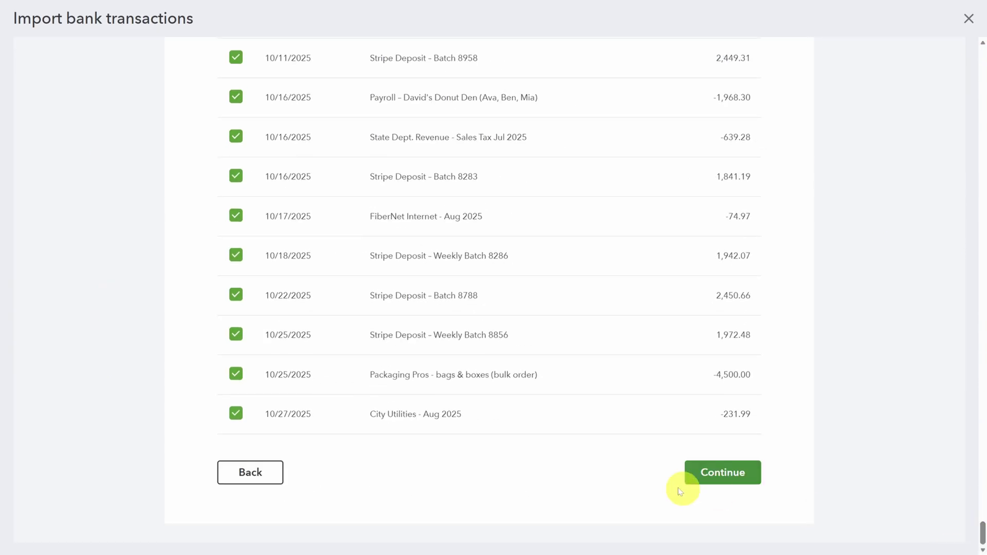
pyautogui.click(717, 472)
pyautogui.click(547, 322)
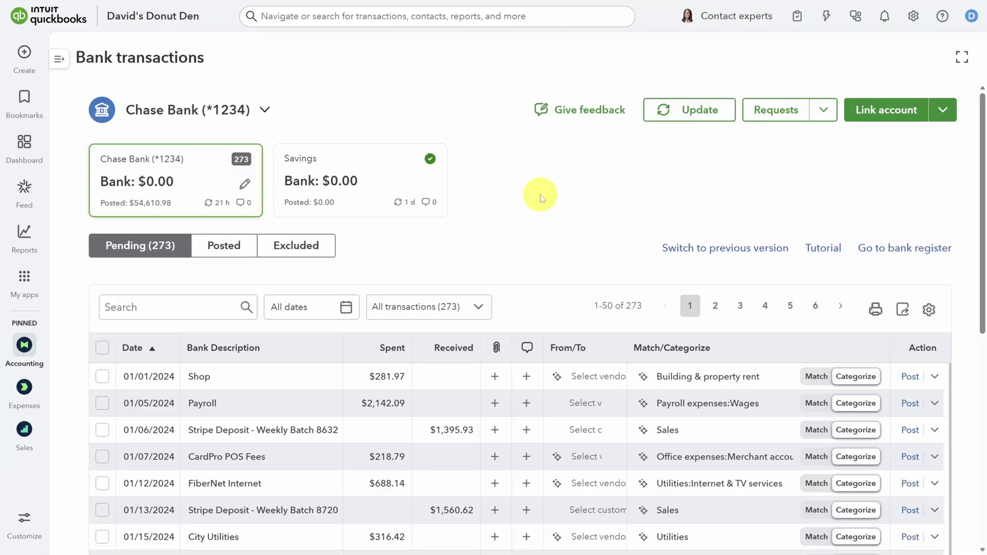
pyautogui.scroll(-3, 541, 198)
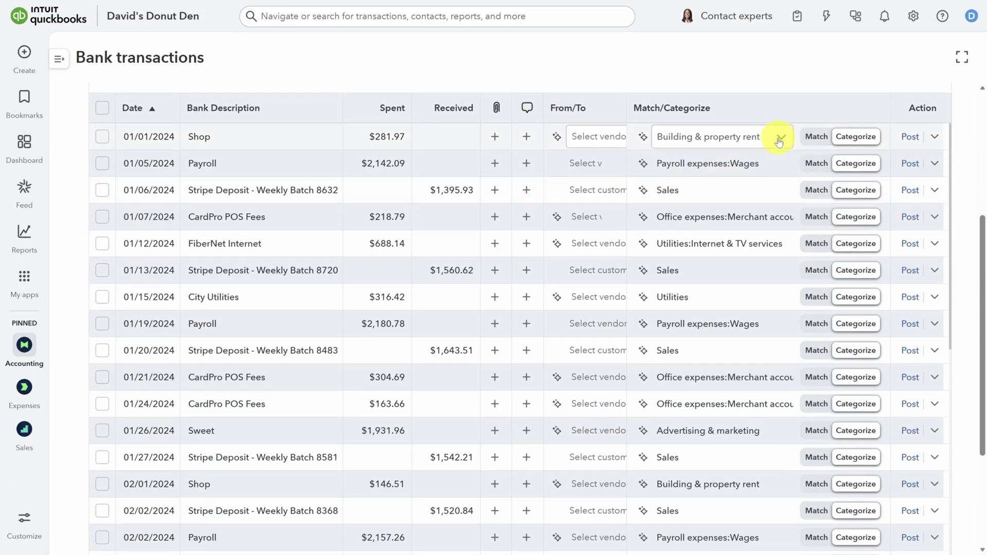
# Step: Browse the first Stripe deposit's category list, then view why Sales is suggested
pyautogui.click(783, 141)
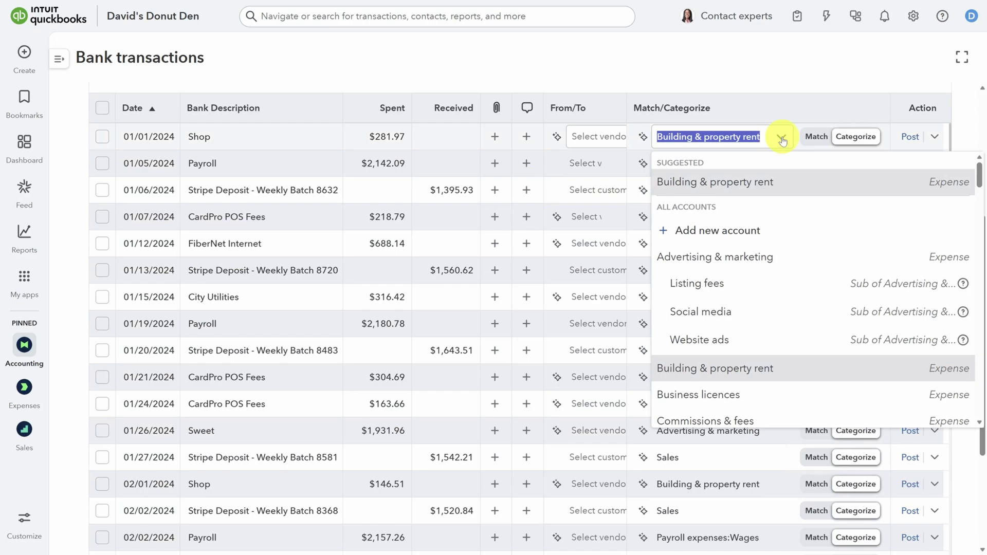
pyautogui.scroll(-1, 761, 203)
pyautogui.scroll(-3, 761, 208)
pyautogui.scroll(-2, 761, 208)
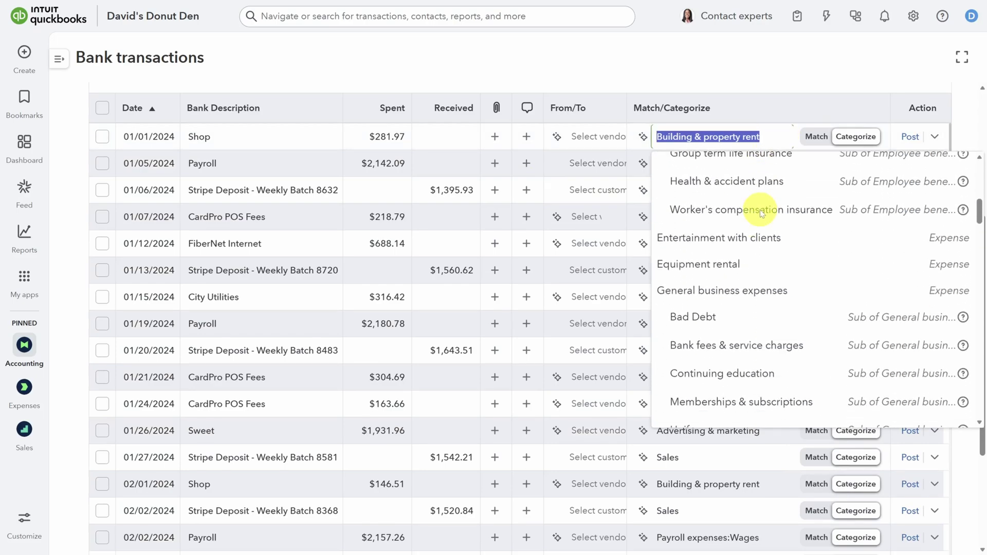
pyautogui.scroll(-1, 759, 213)
pyautogui.scroll(-3, 759, 214)
pyautogui.scroll(-1, 760, 209)
pyautogui.scroll(-3, 760, 209)
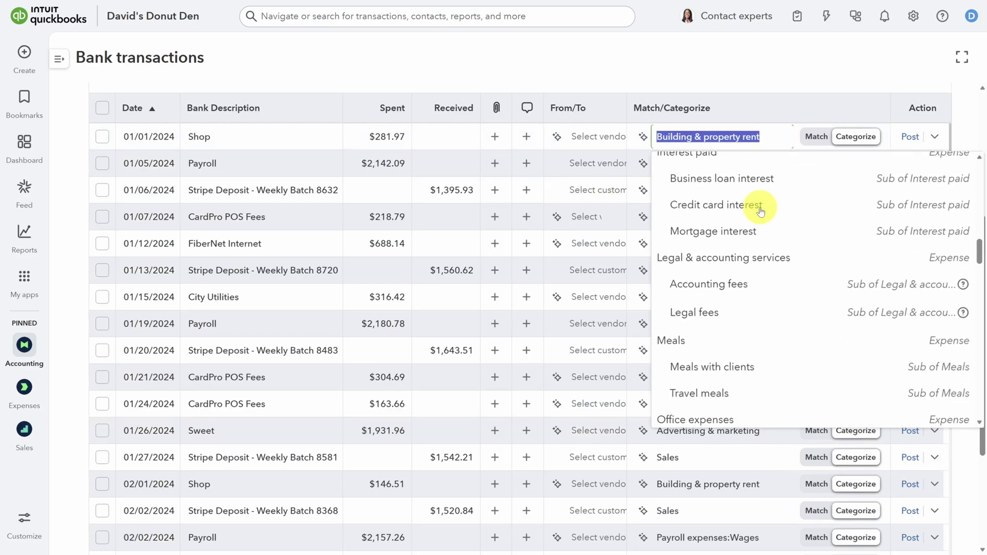
pyautogui.scroll(-2, 760, 211)
pyautogui.scroll(-1, 760, 211)
pyautogui.scroll(-2, 760, 210)
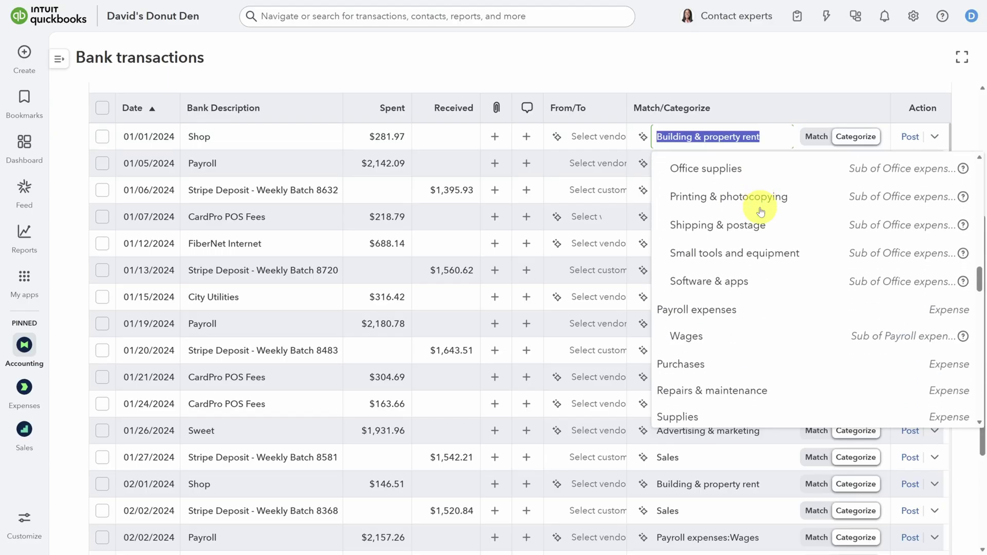
pyautogui.scroll(-3, 760, 211)
pyautogui.scroll(-2, 760, 211)
pyautogui.scroll(-2, 760, 211)
pyautogui.scroll(-2, 761, 211)
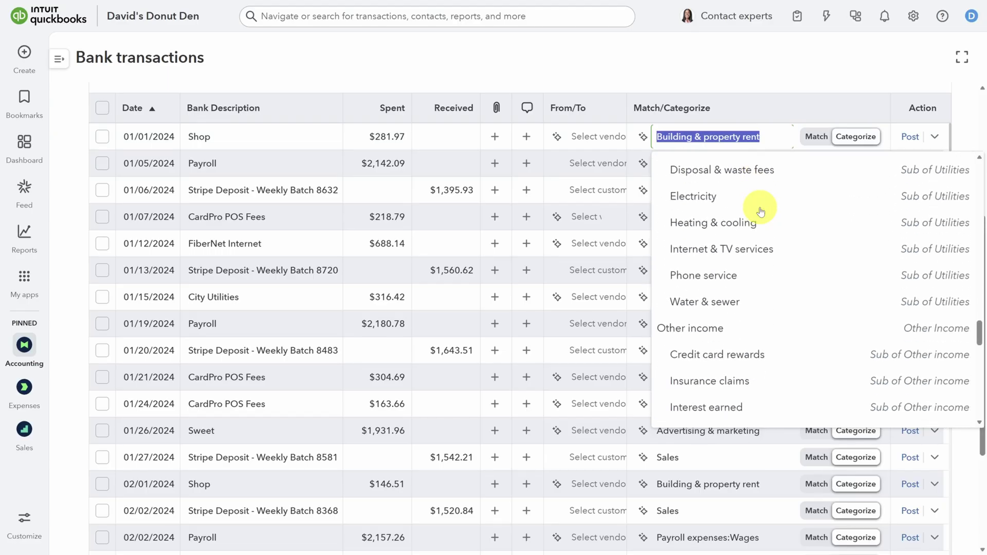
pyautogui.click(502, 70)
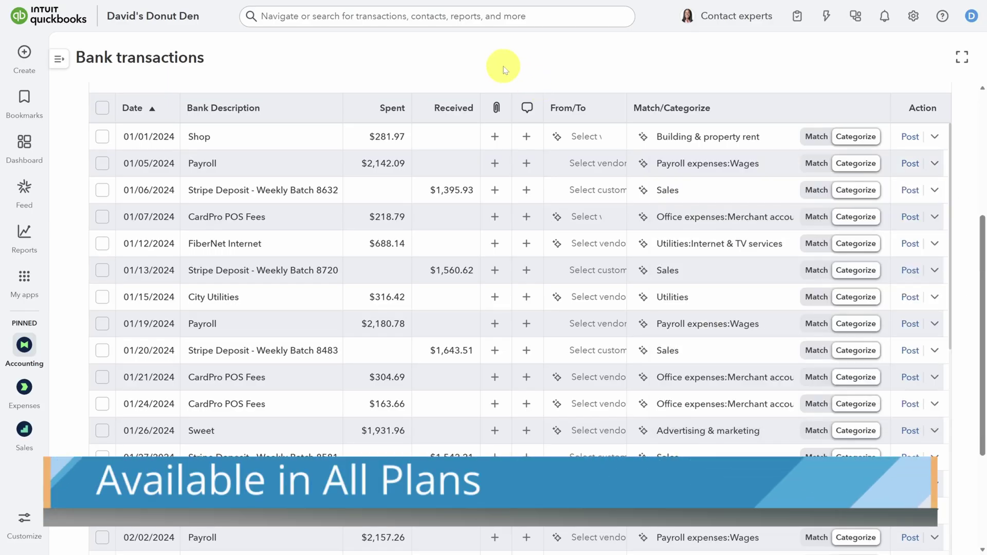
pyautogui.click(642, 192)
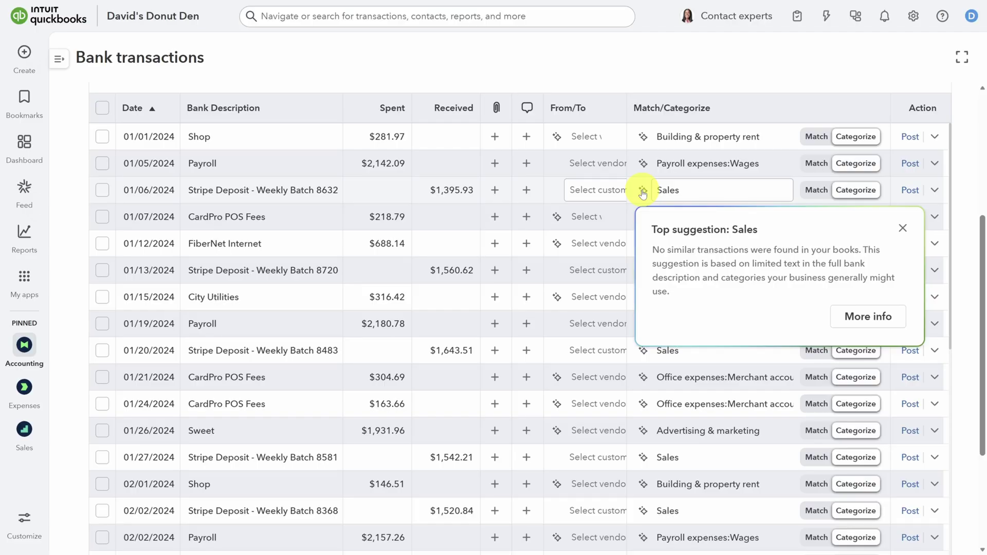
# Step: Select and post the first three pages of pending Chase Bank transactions
pyautogui.click(103, 110)
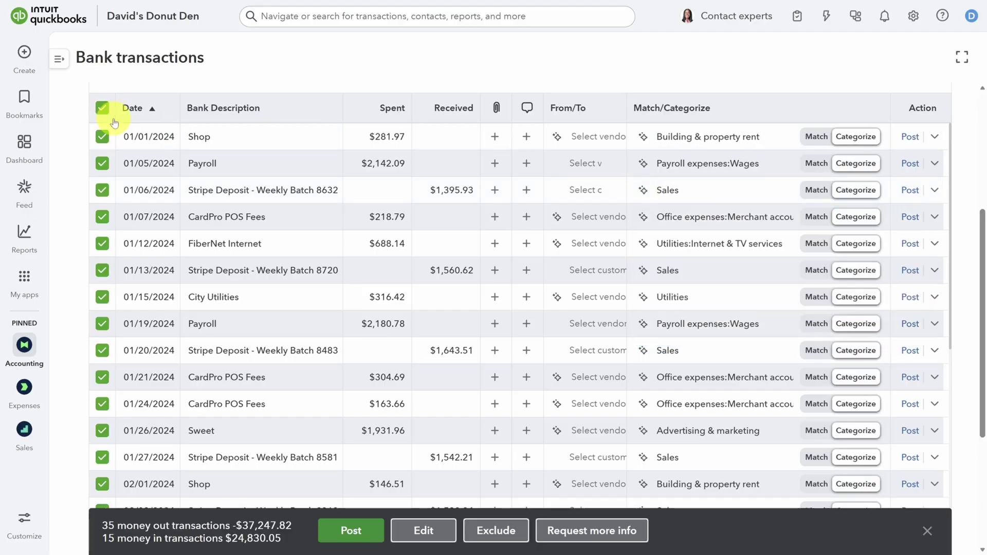
pyautogui.click(361, 531)
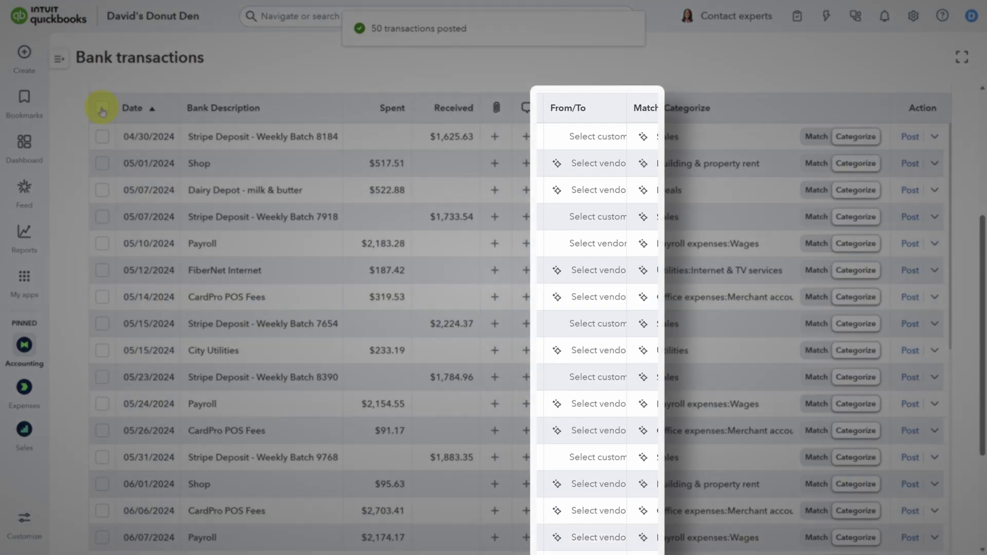
pyautogui.click(102, 108)
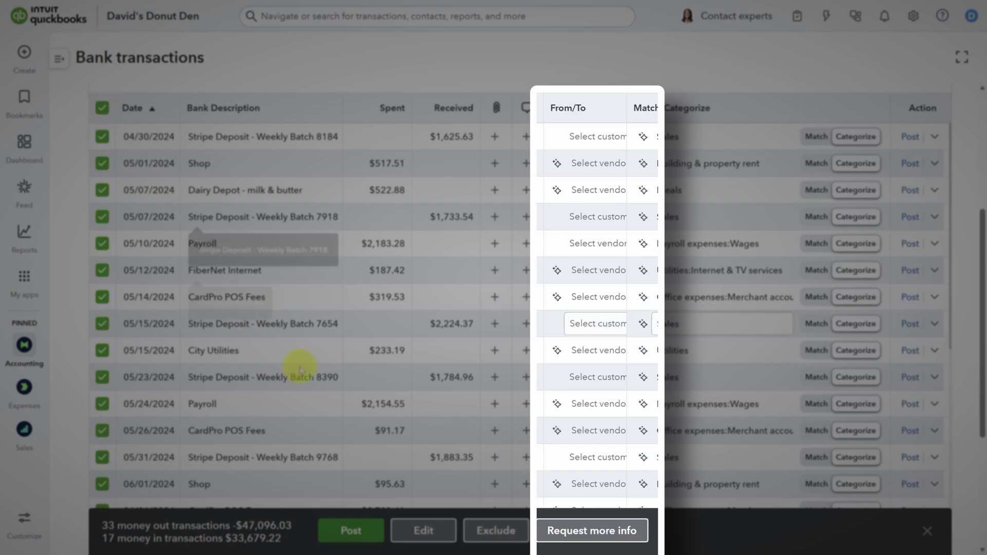
pyautogui.click(353, 535)
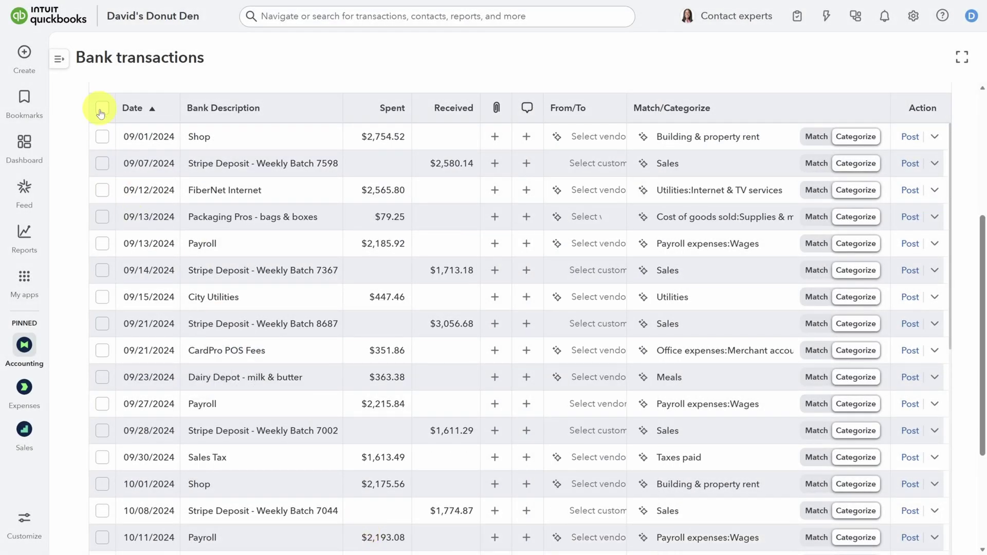
pyautogui.click(102, 108)
pyautogui.click(353, 531)
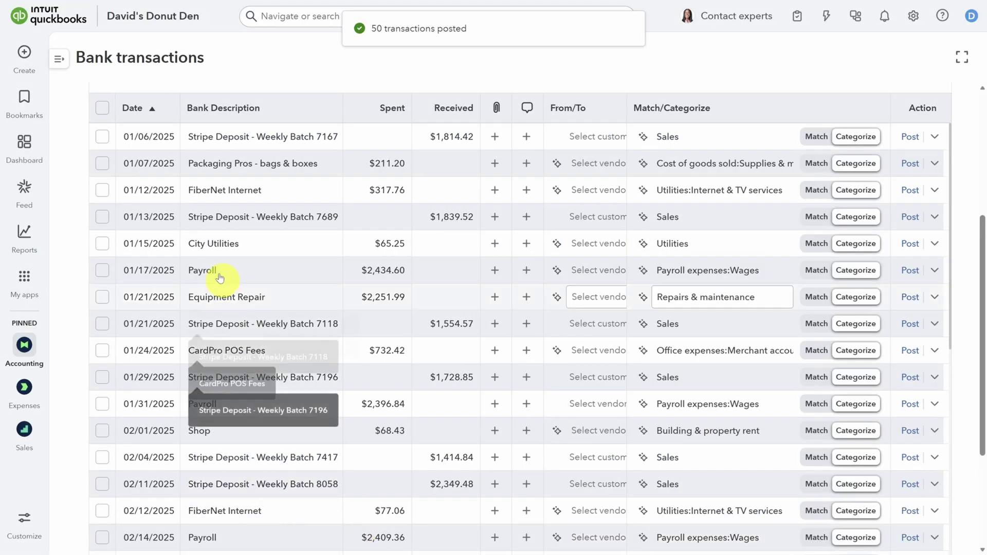
# Step: Post the final two batches so zero Chase Bank transactions remain pending
pyautogui.click(102, 109)
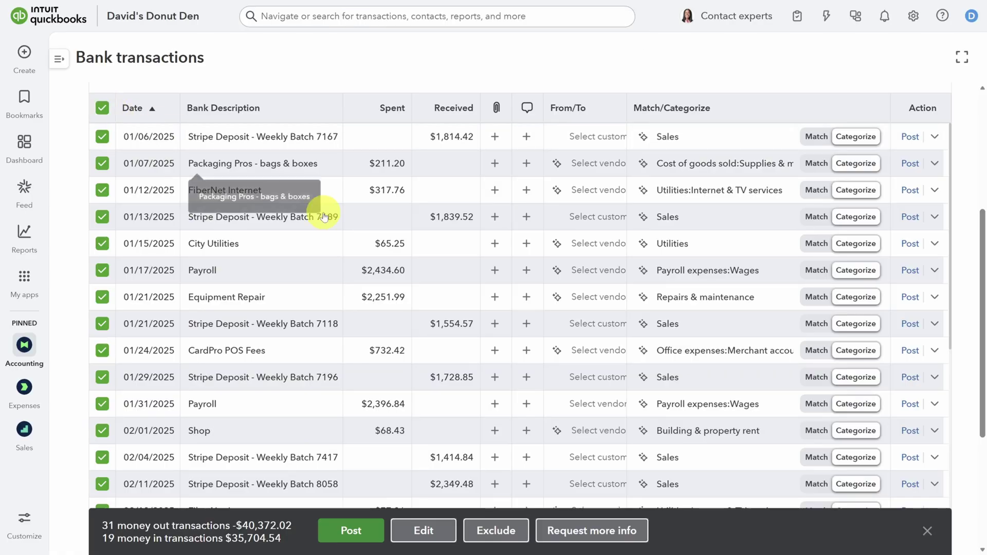
pyautogui.click(350, 531)
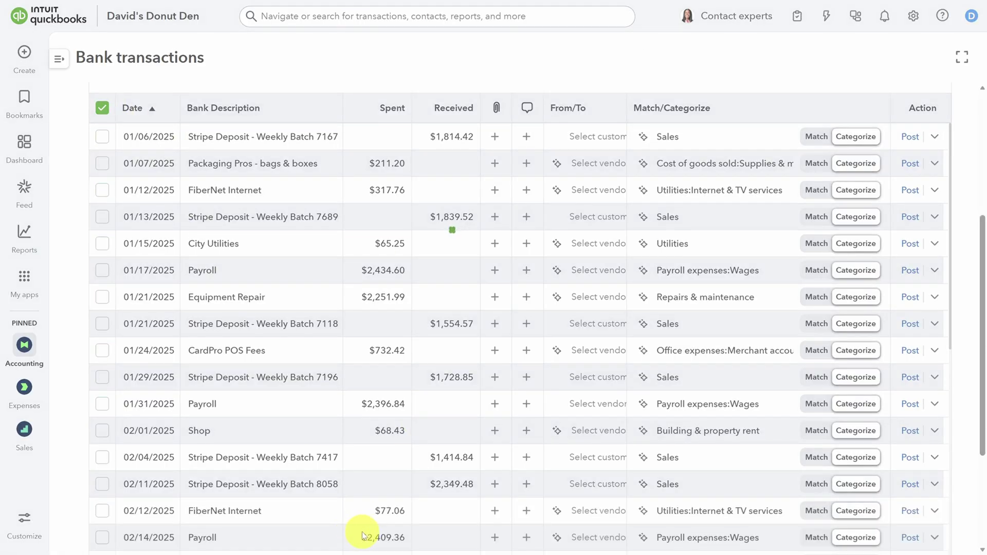
pyautogui.click(103, 110)
pyautogui.click(350, 532)
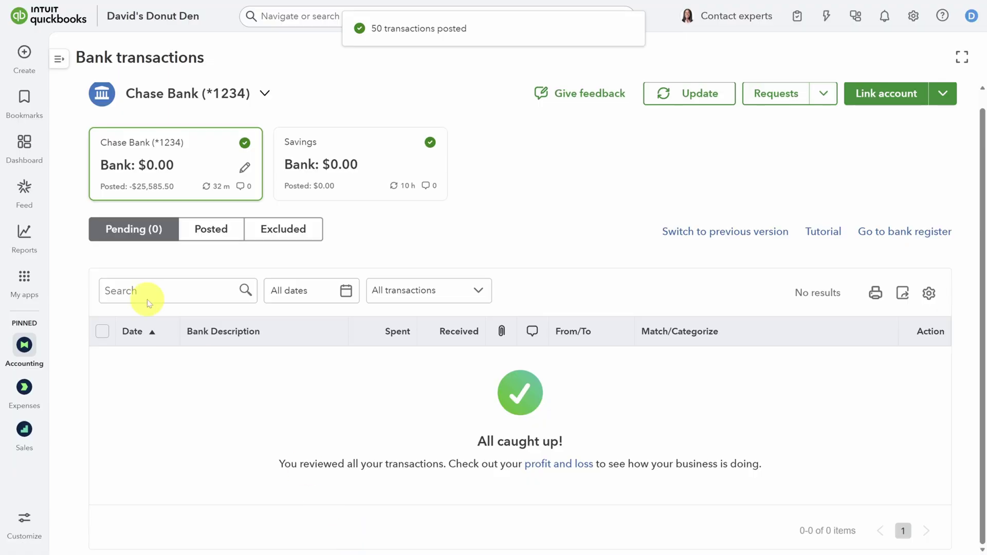
pyautogui.click(59, 59)
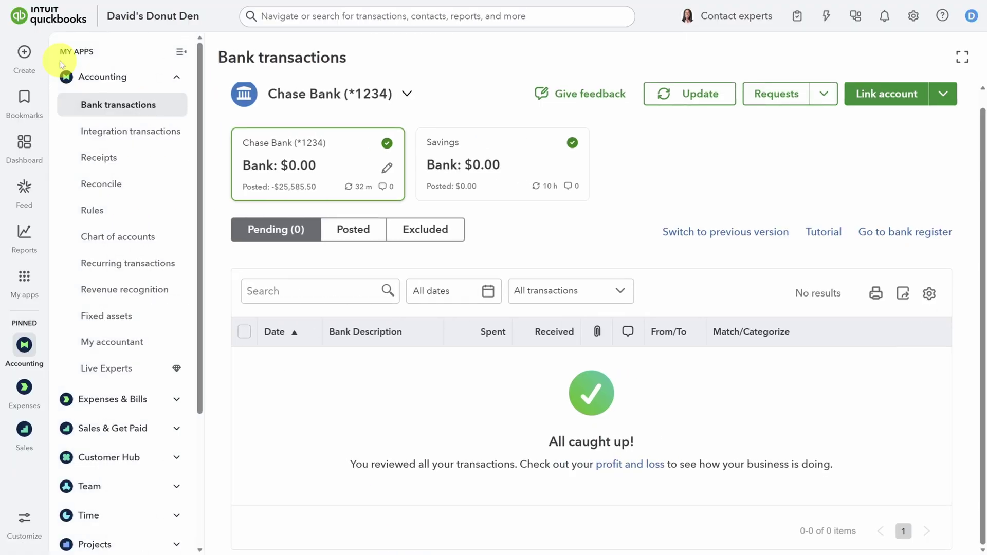
pyautogui.click(101, 191)
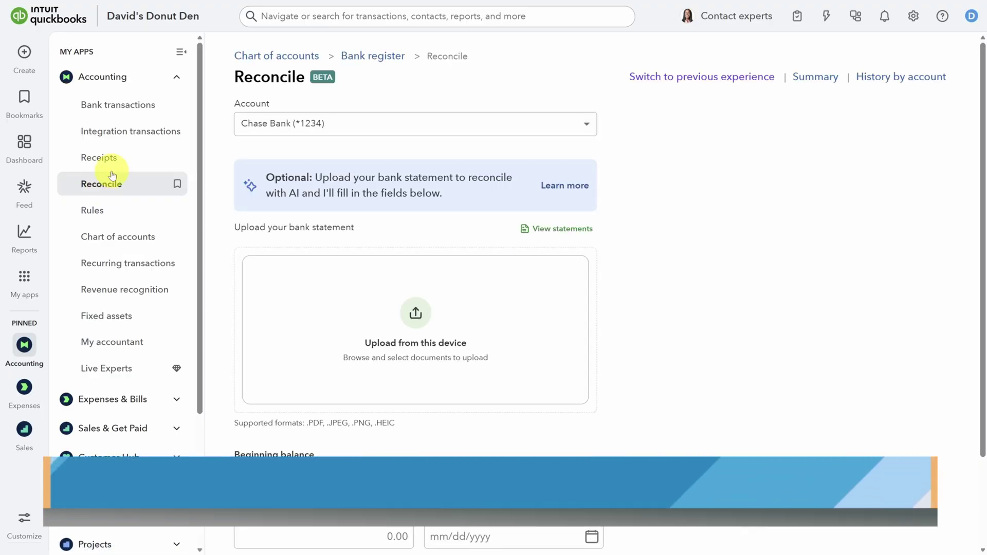
# Step: Upload the May 2025 bank statement PDF to the Chase Bank reconciliation
pyautogui.click(187, 52)
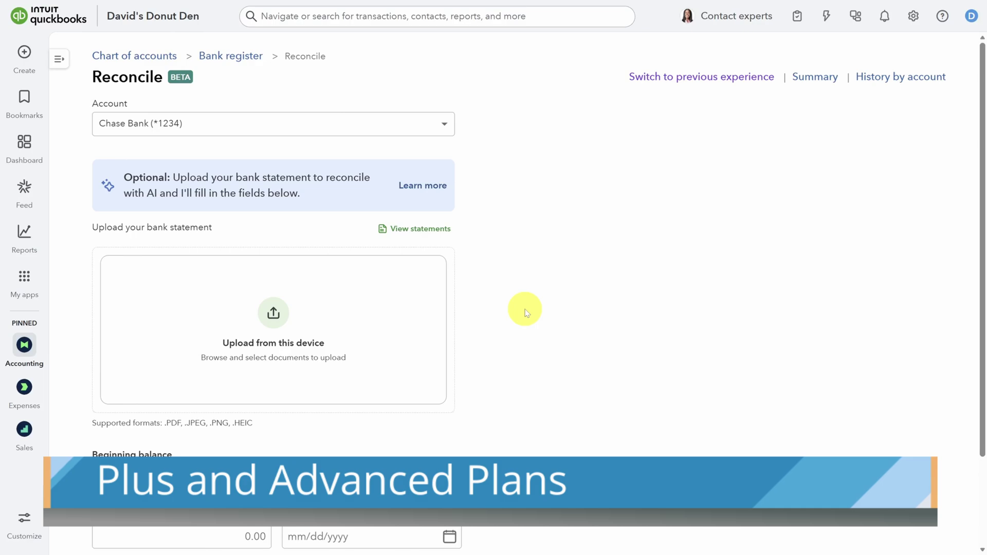
pyautogui.scroll(-2, 525, 311)
pyautogui.scroll(-1, 525, 311)
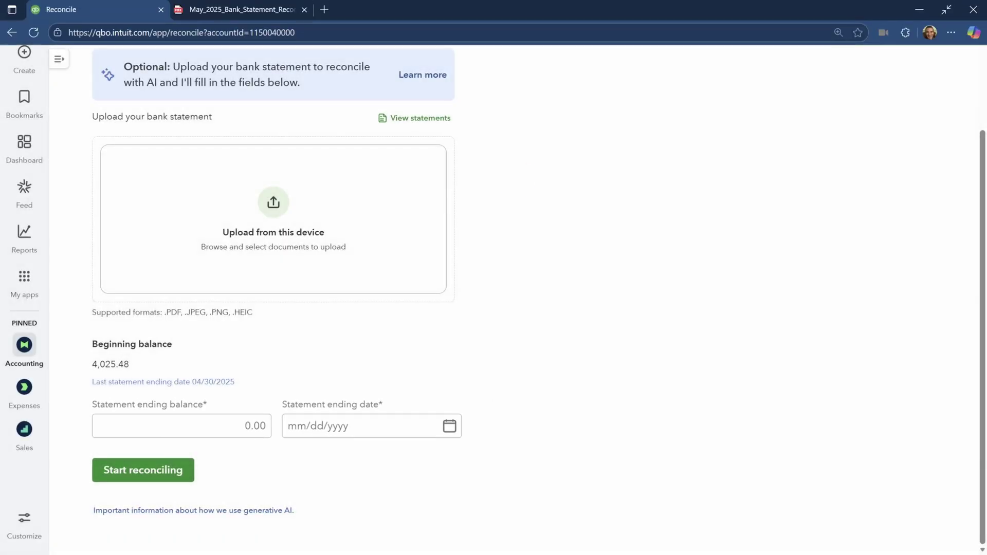
pyautogui.moveTo(483, 58); pyautogui.dragTo(303, 217)
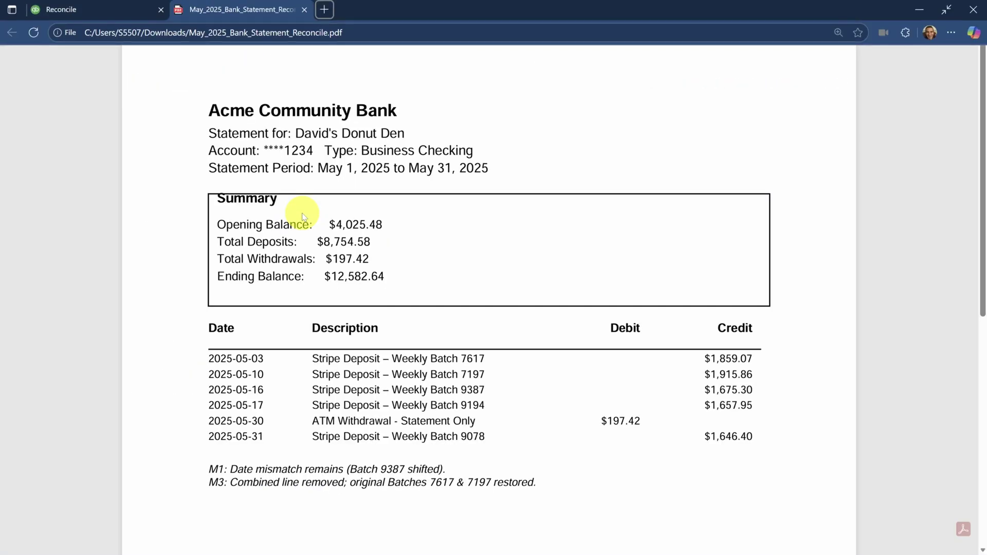
# Step: Highlight the May 31, 2025 end date and $12,582.64 ending balance on the statement
pyautogui.moveTo(409, 168); pyautogui.dragTo(488, 168)
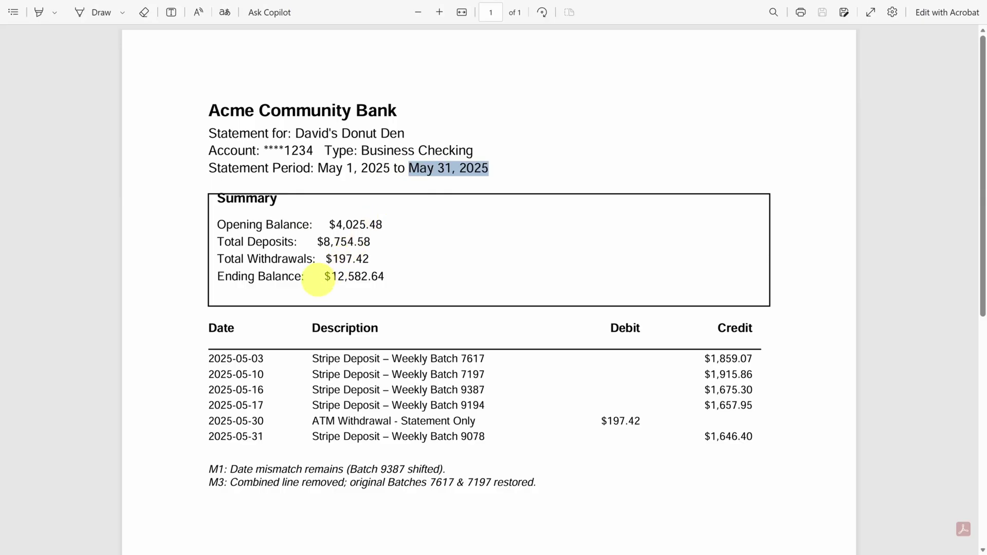
pyautogui.moveTo(324, 276); pyautogui.dragTo(389, 275)
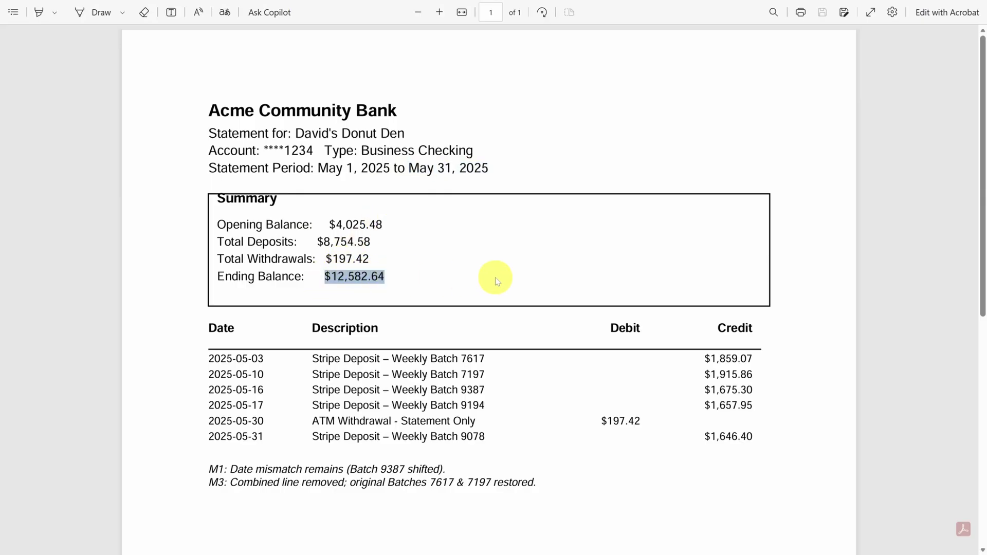
# Step: Close the PDF tab and start reconciling Chase Bank against the May 2025 statement
pyautogui.hotkey('ctrl', 'w')
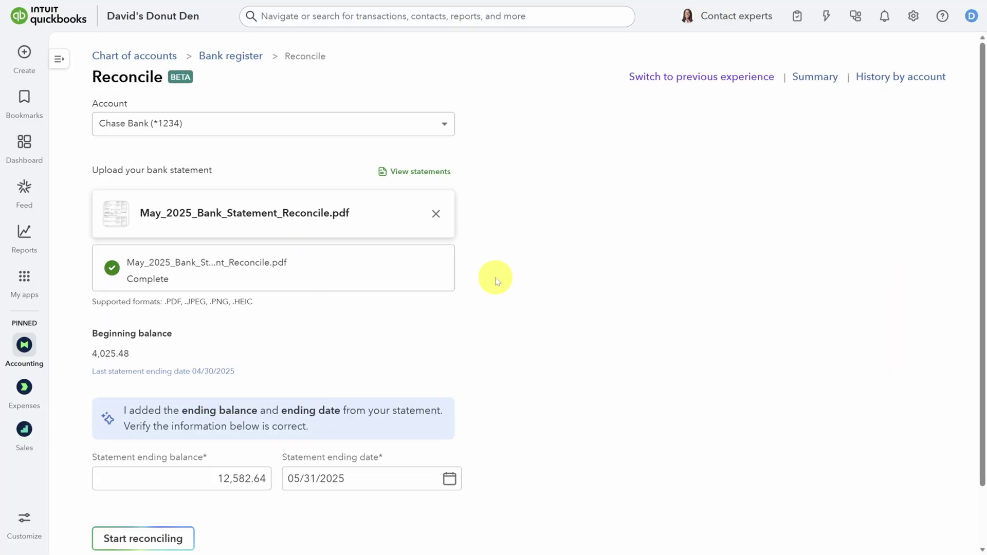
pyautogui.scroll(-2, 496, 282)
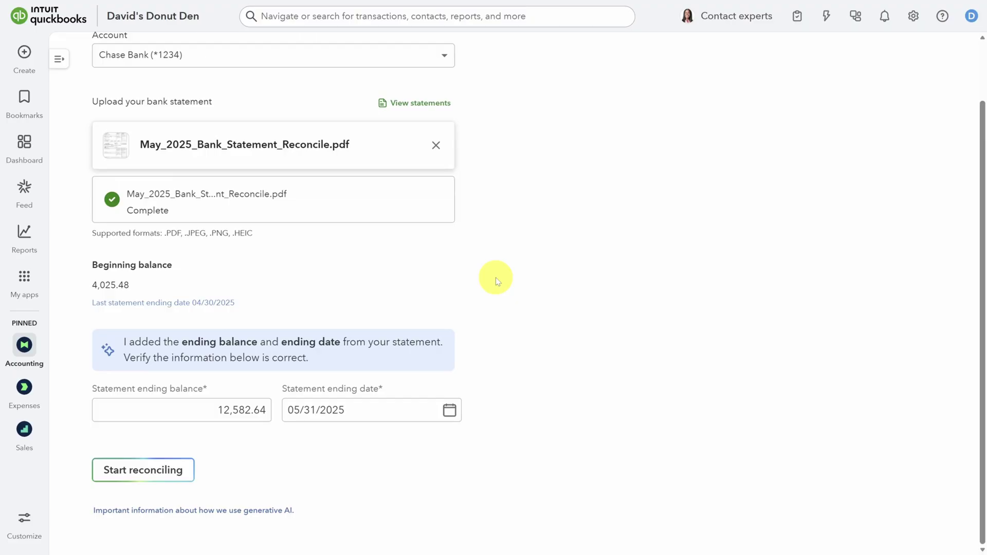
pyautogui.click(139, 470)
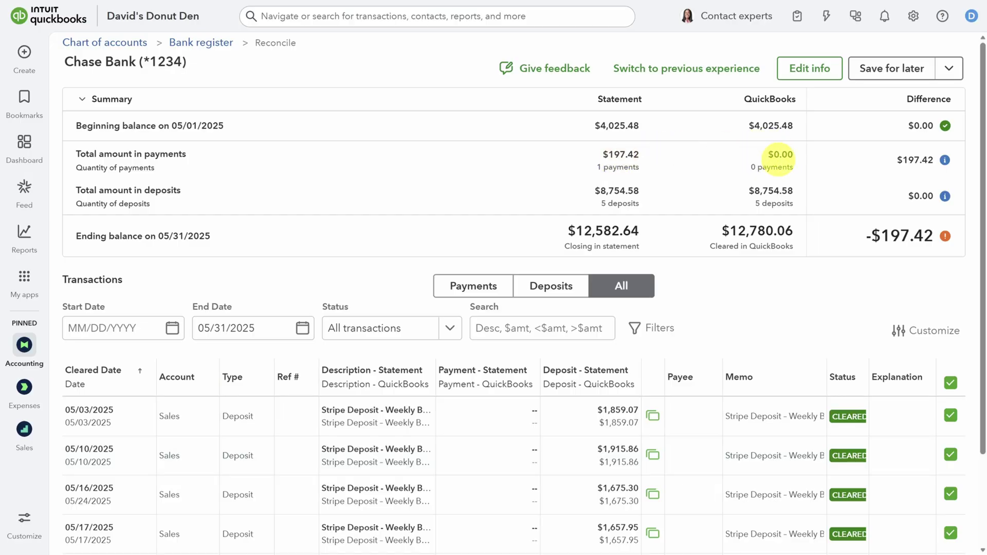
pyautogui.scroll(-2, 739, 185)
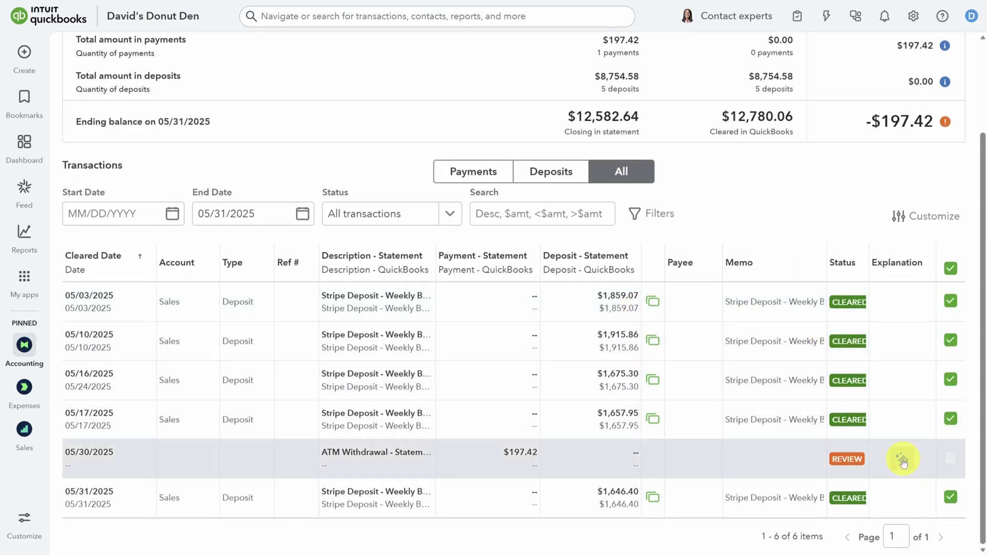
# Step: Check the ATM withdrawal's explanation and add the missing $197.42 transaction to QuickBooks
pyautogui.click(902, 460)
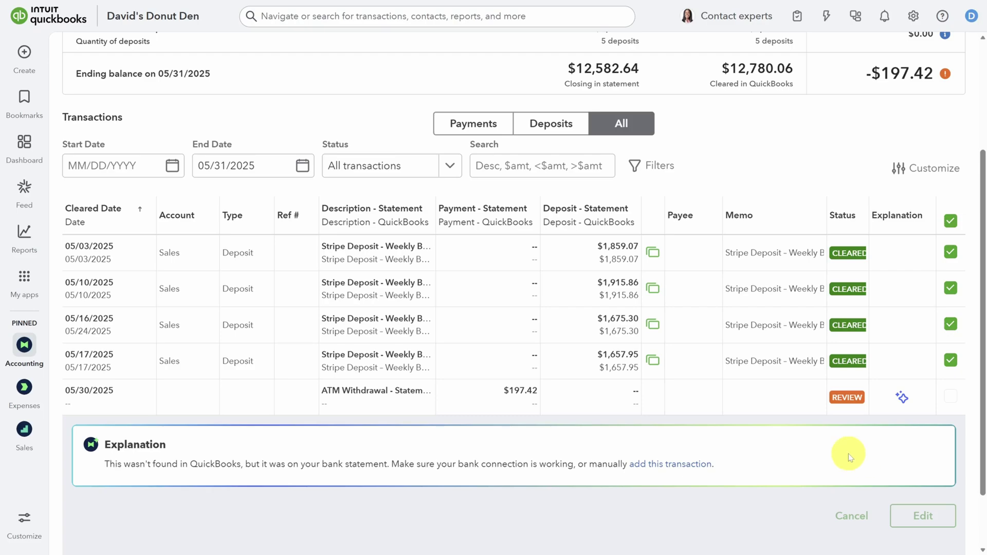
pyautogui.click(661, 465)
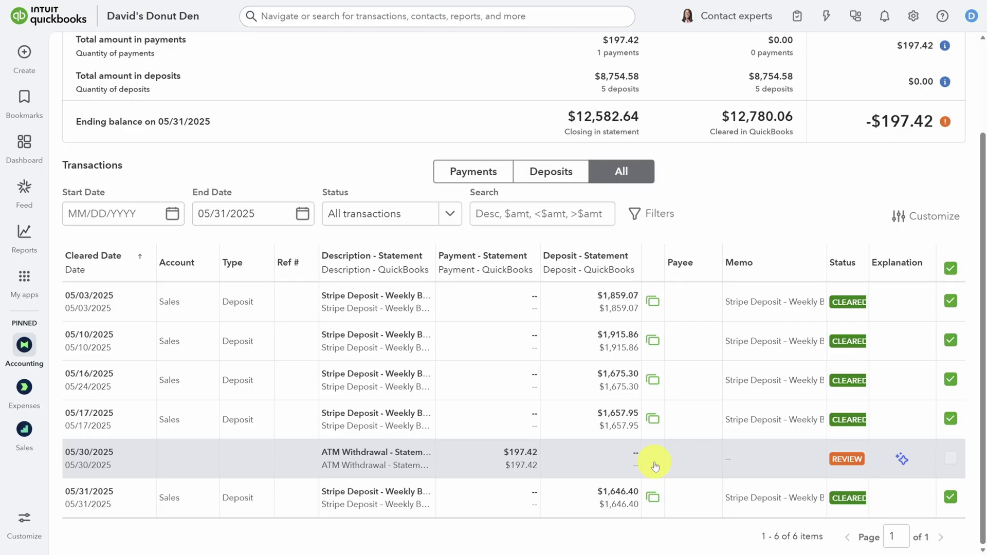
pyautogui.moveTo(25, 239)
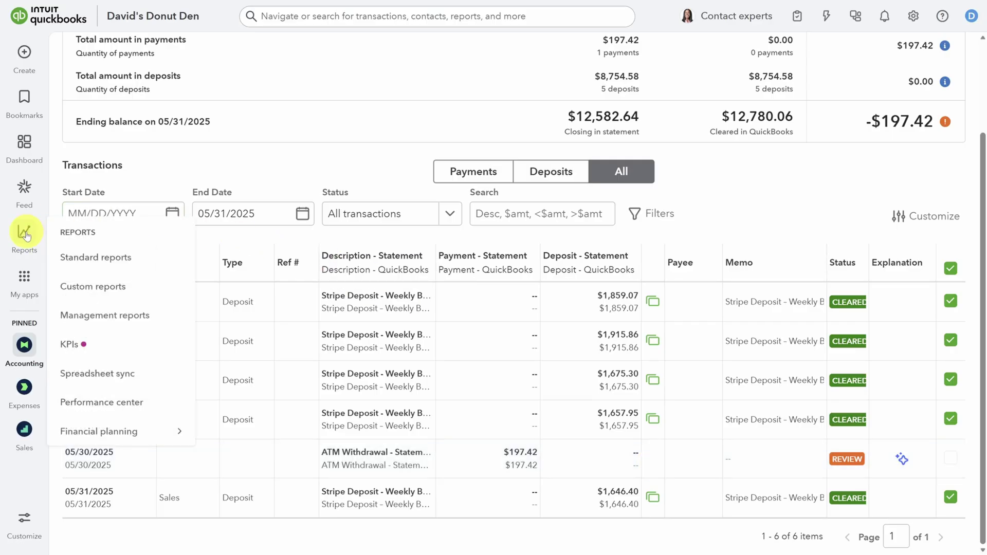
pyautogui.click(91, 265)
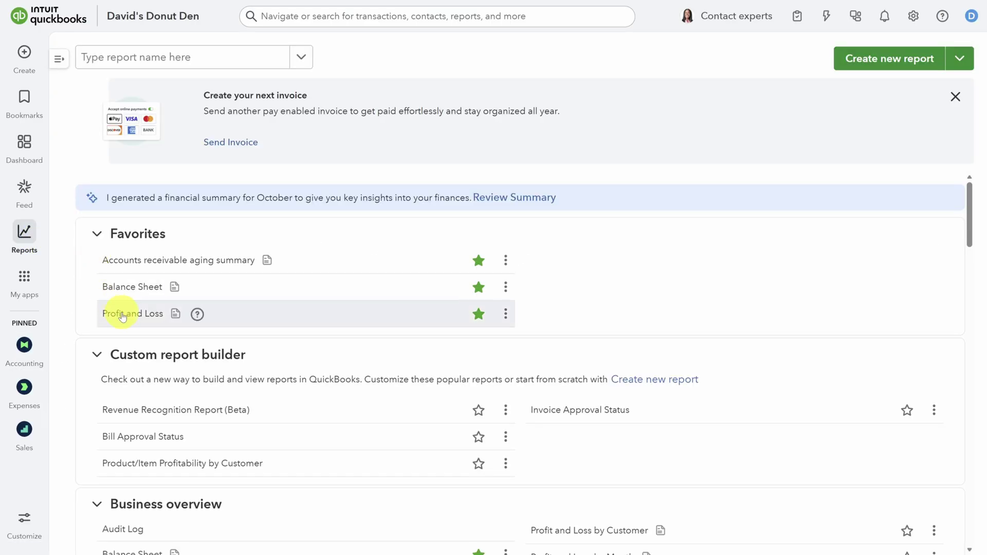
# Step: Generate Profit and Loss insights and trace the $4,153 Supplies & materials increase
pyautogui.click(122, 313)
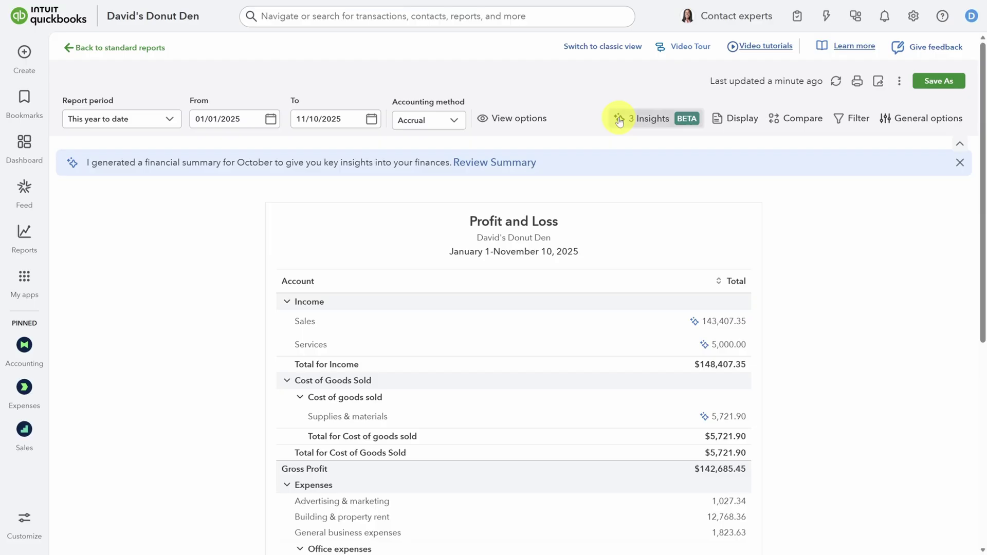
pyautogui.click(619, 119)
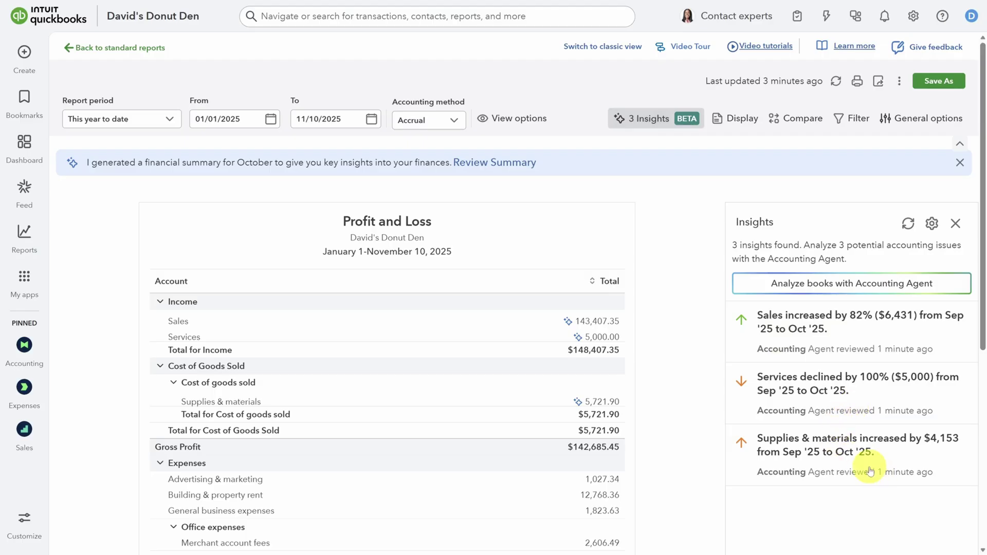
pyautogui.click(853, 454)
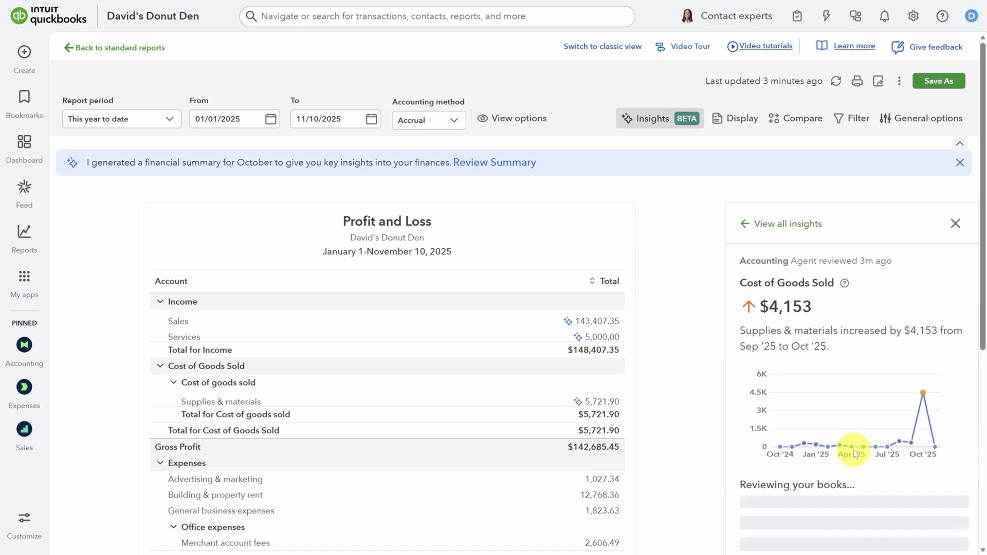
pyautogui.scroll(-1, 853, 451)
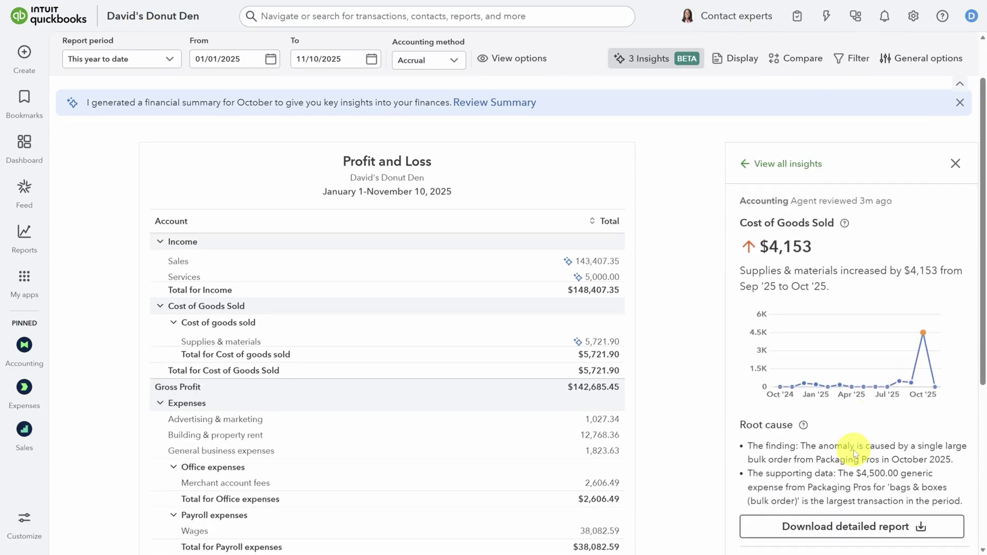
pyautogui.scroll(-1, 854, 451)
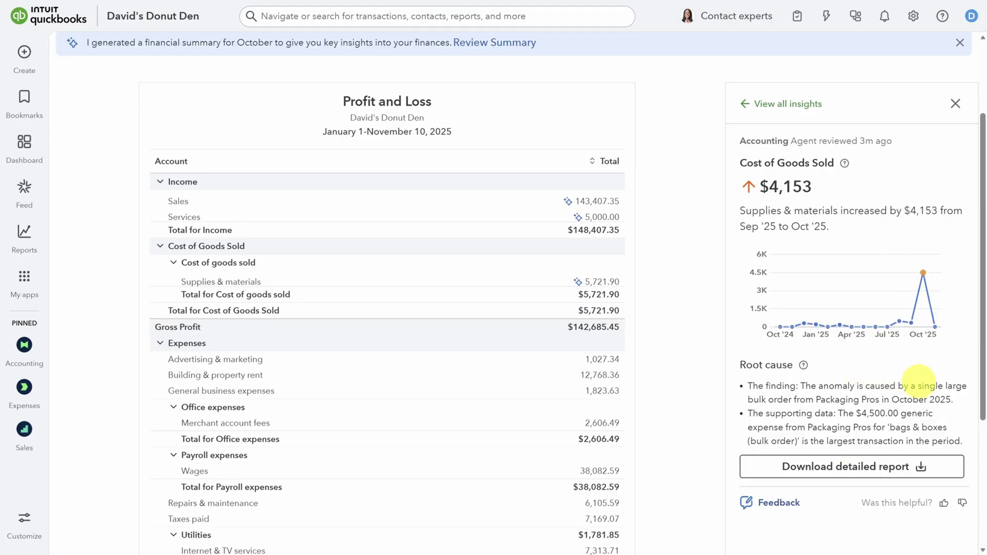
pyautogui.moveTo(916, 386); pyautogui.dragTo(958, 407)
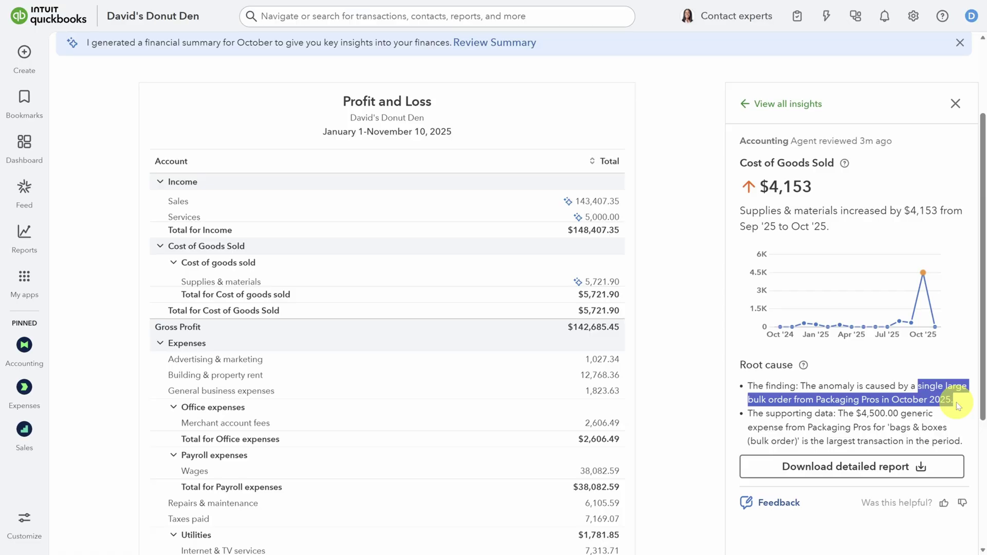
# Step: Download the Supplies & materials spike report and highlight its previous-months breakdown ($179–$485)
pyautogui.click(847, 474)
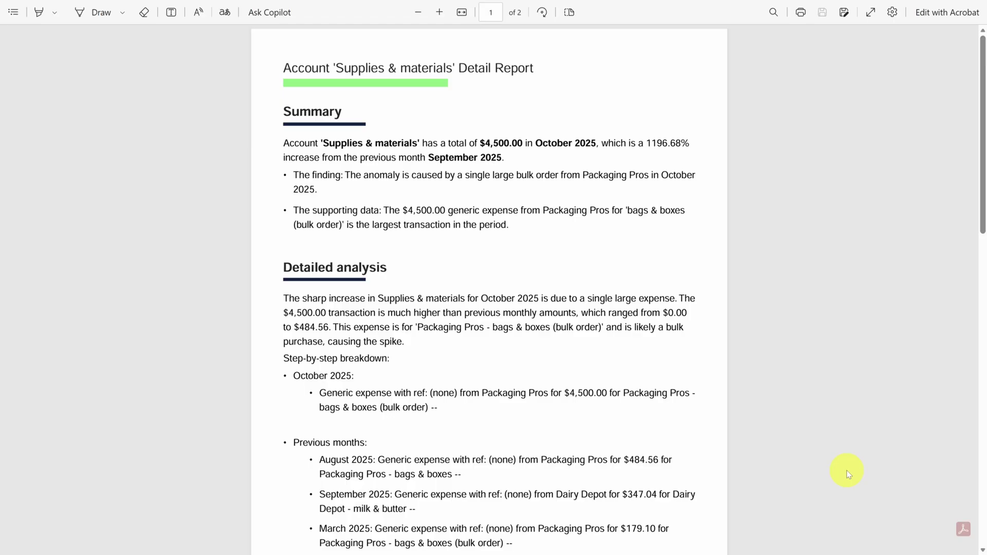
pyautogui.scroll(-2, 676, 294)
pyautogui.scroll(-3, 676, 294)
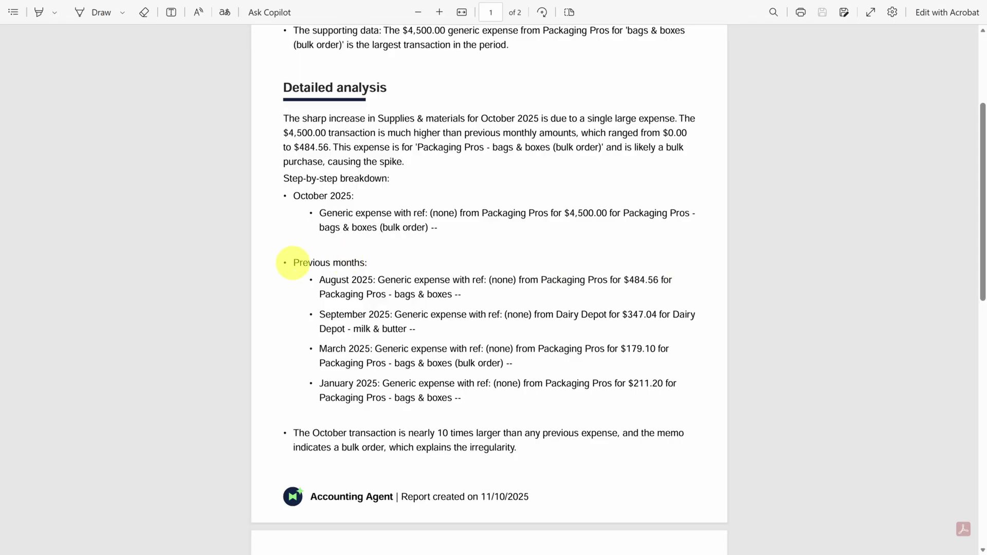
pyautogui.moveTo(291, 262)
pyautogui.mouseDown()
pyautogui.moveTo(345, 282)
pyautogui.moveTo(491, 409)
pyautogui.mouseUp()
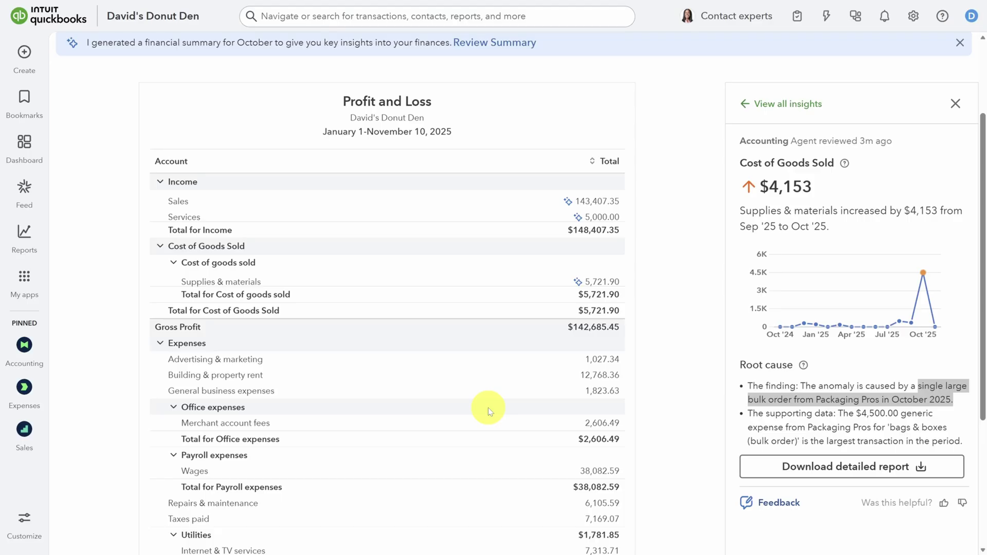
# Step: See that the 100% Services revenue drop traces to one $5,000 September invoice
pyautogui.click(745, 104)
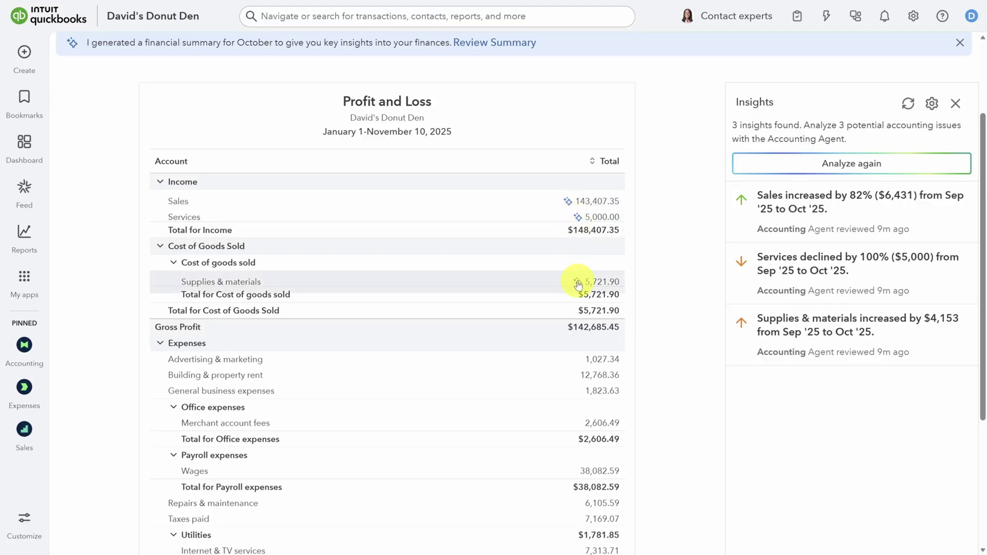
pyautogui.click(577, 218)
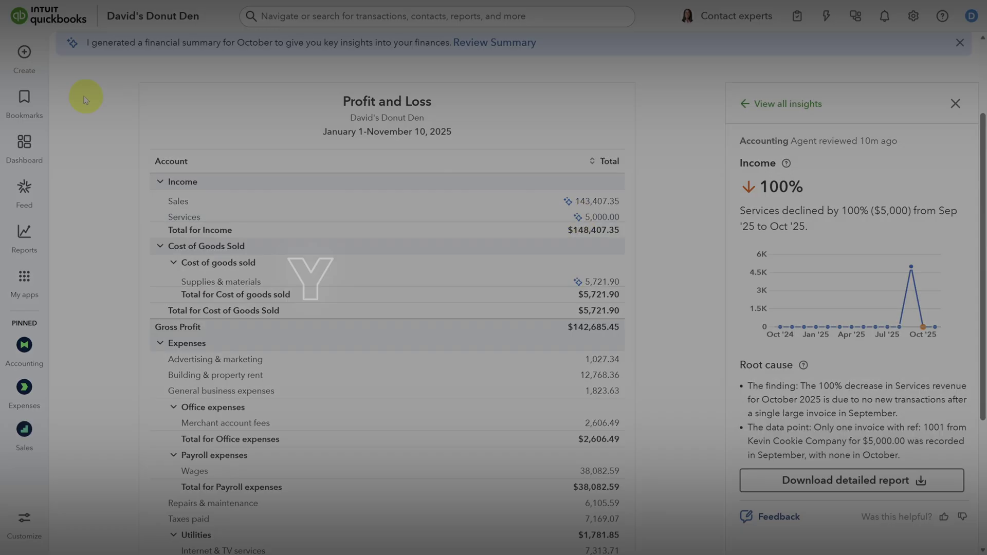
pyautogui.click(24, 53)
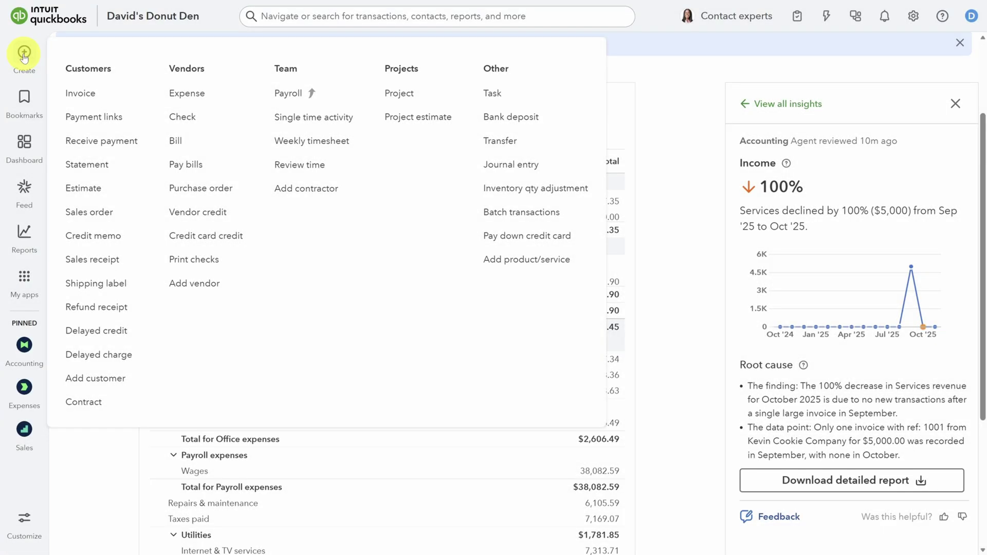
# Step: Start invoice 1002 and autofill it from the handwritten Snow Show order photo
pyautogui.click(83, 98)
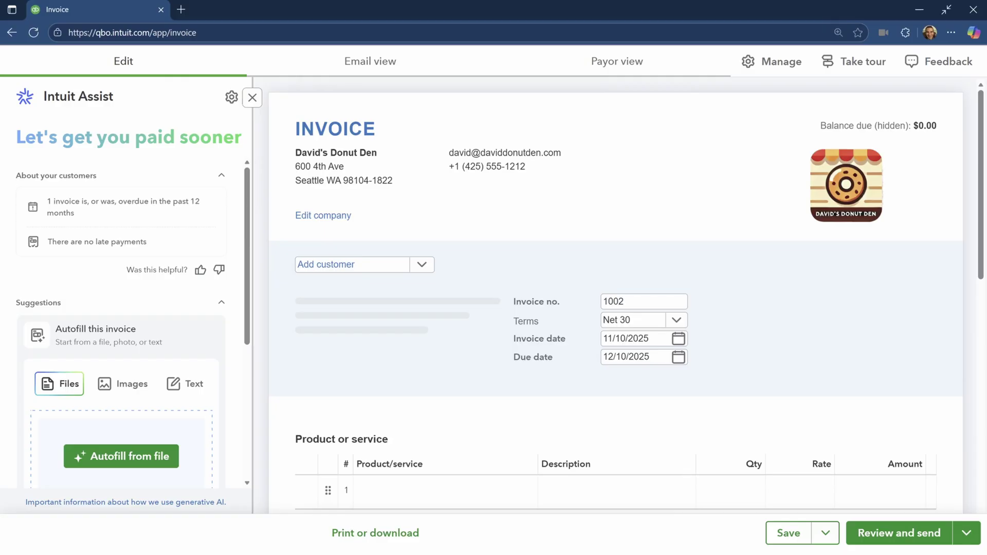
pyautogui.moveTo(441, 173); pyautogui.dragTo(95, 461)
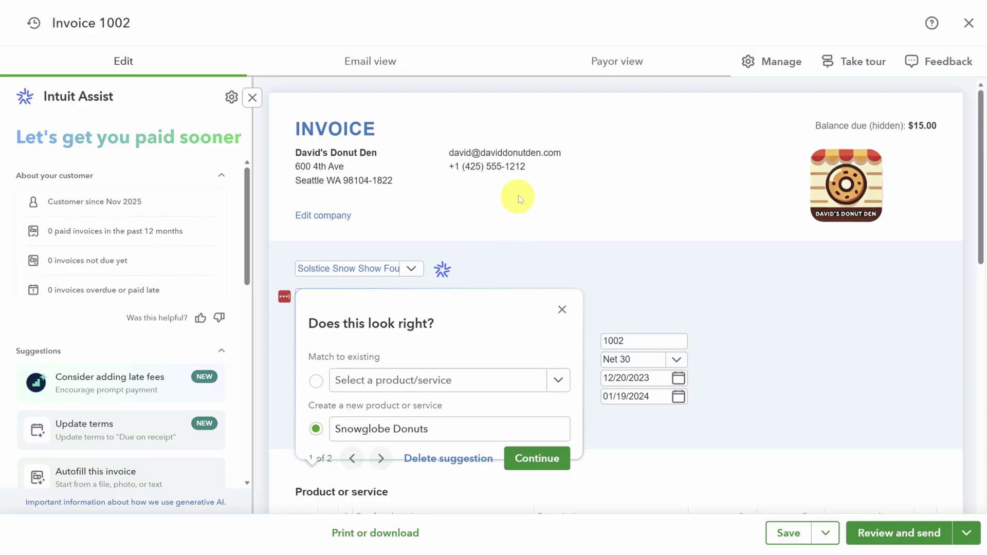
pyautogui.scroll(-1, 524, 168)
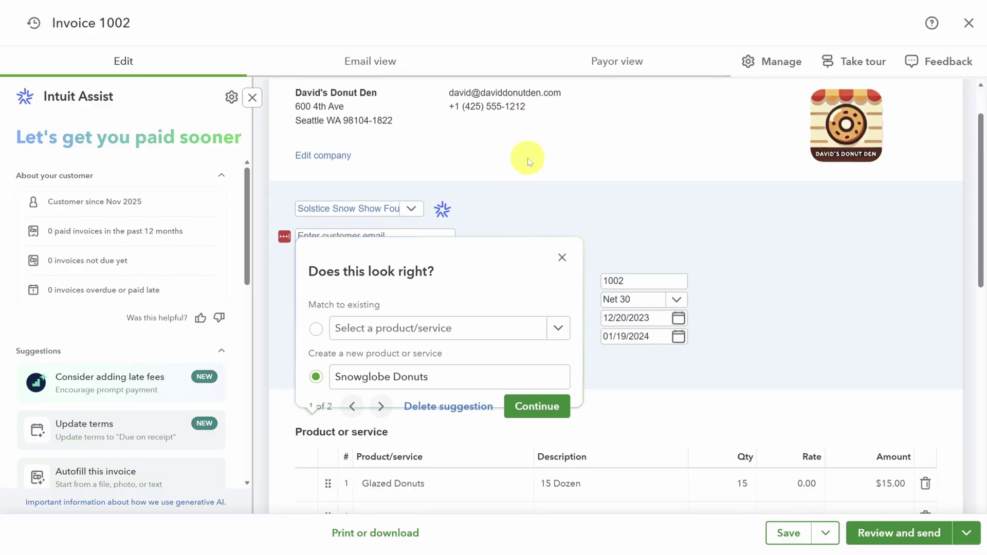
# Step: Confirm the matched customer and keep Glazed Donuts on the first invoice line
pyautogui.click(412, 211)
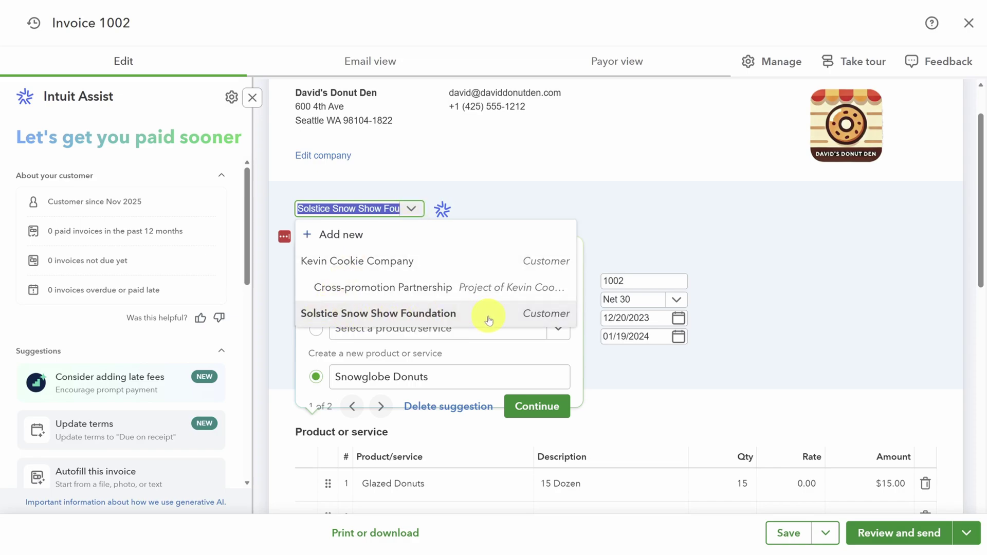
pyautogui.click(672, 227)
pyautogui.scroll(-2, 671, 227)
pyautogui.scroll(-1, 671, 227)
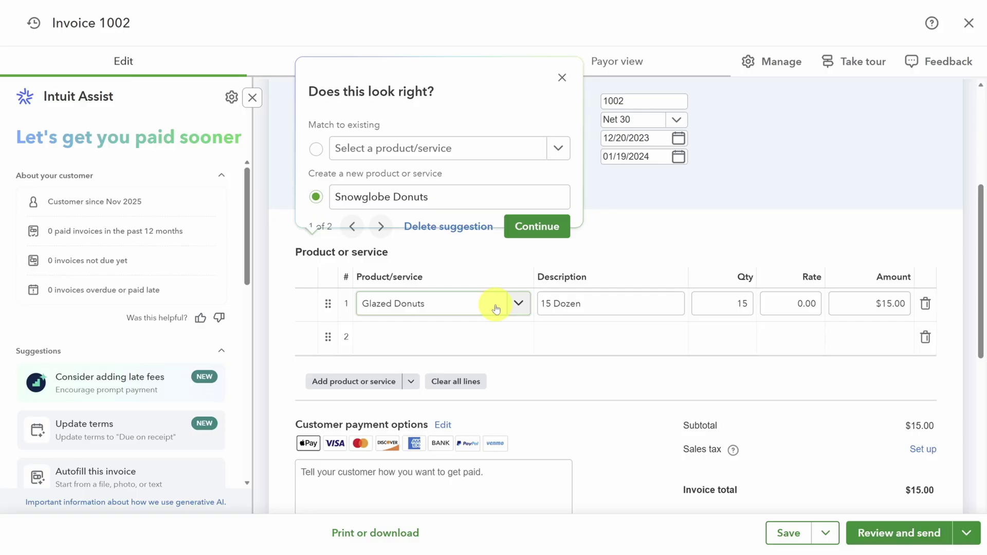
pyautogui.click(519, 305)
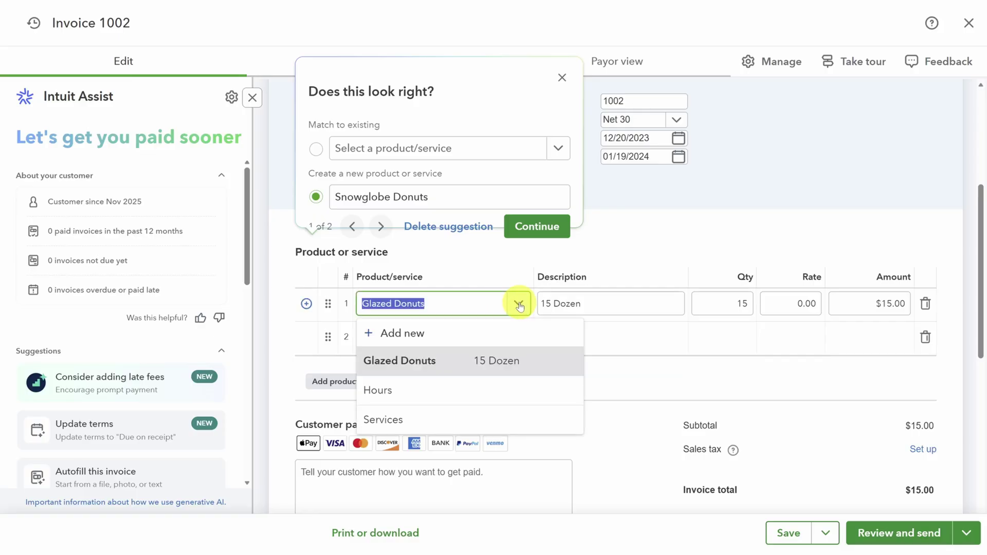
pyautogui.click(519, 305)
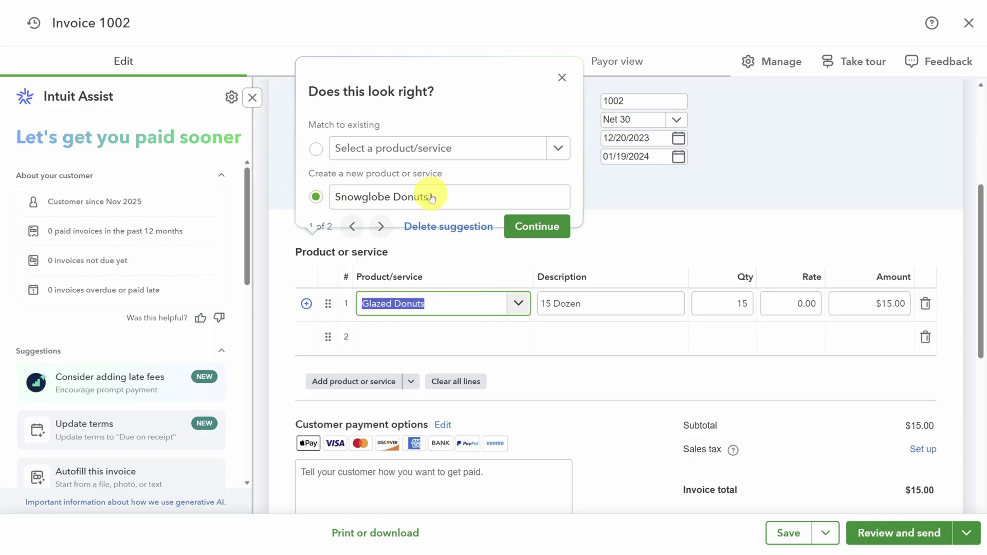
# Step: Create Snowglobe Donuts as a new product and save it
pyautogui.click(563, 148)
pyautogui.click(563, 149)
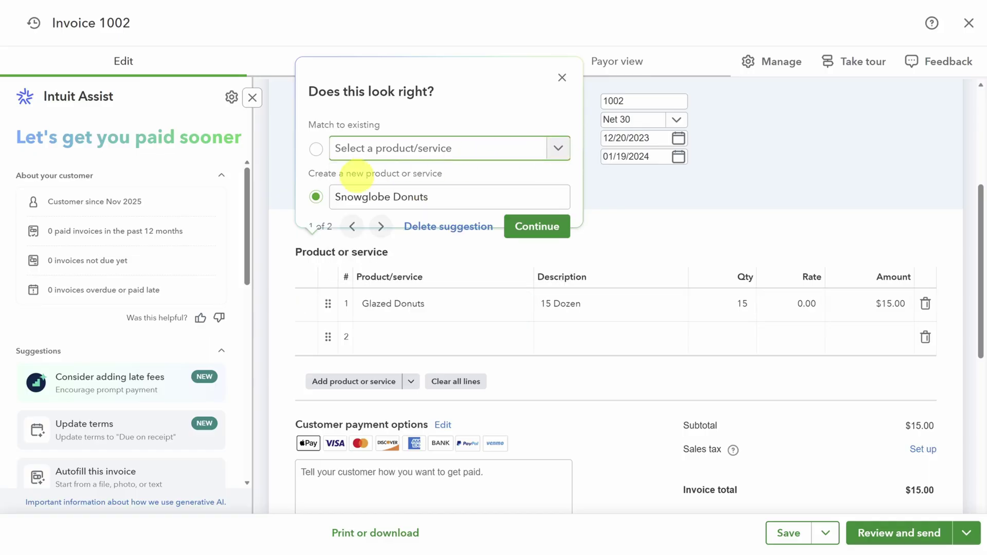
pyautogui.click(542, 227)
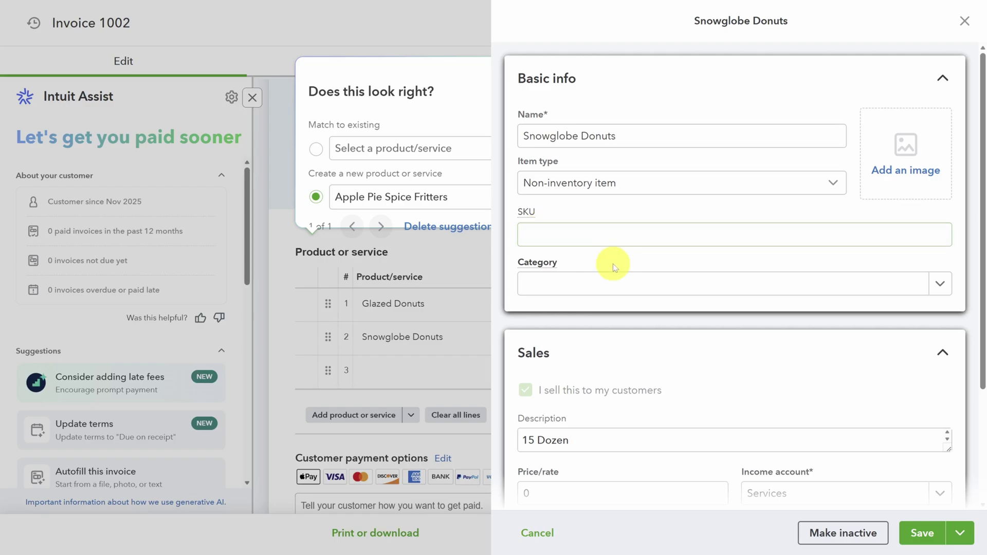
pyautogui.click(919, 536)
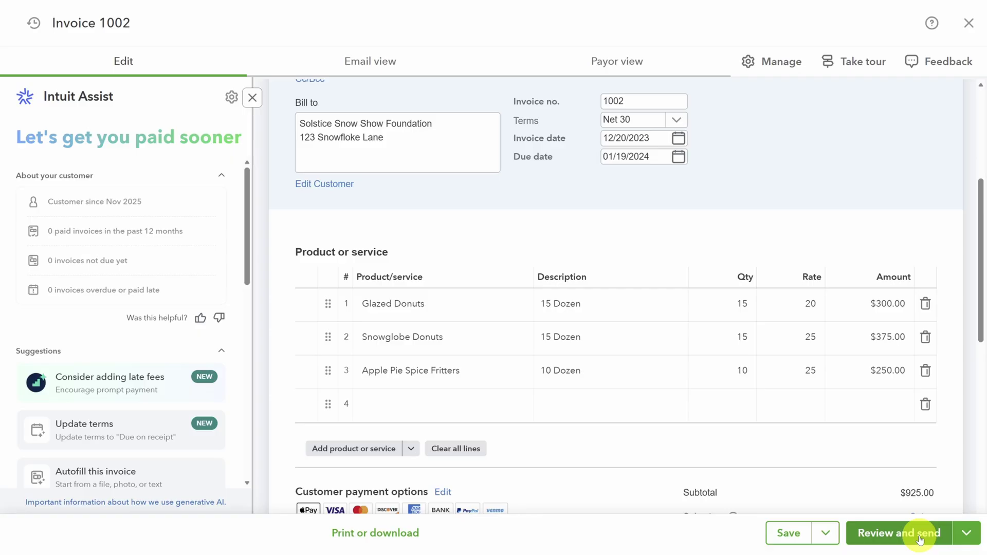
pyautogui.scroll(-2, 69, 269)
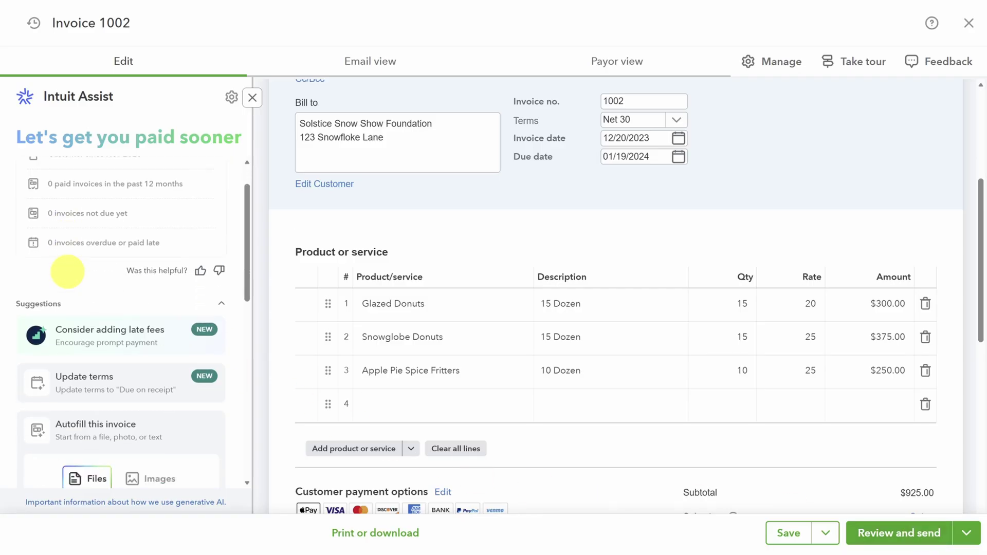
pyautogui.scroll(-1, 209, 392)
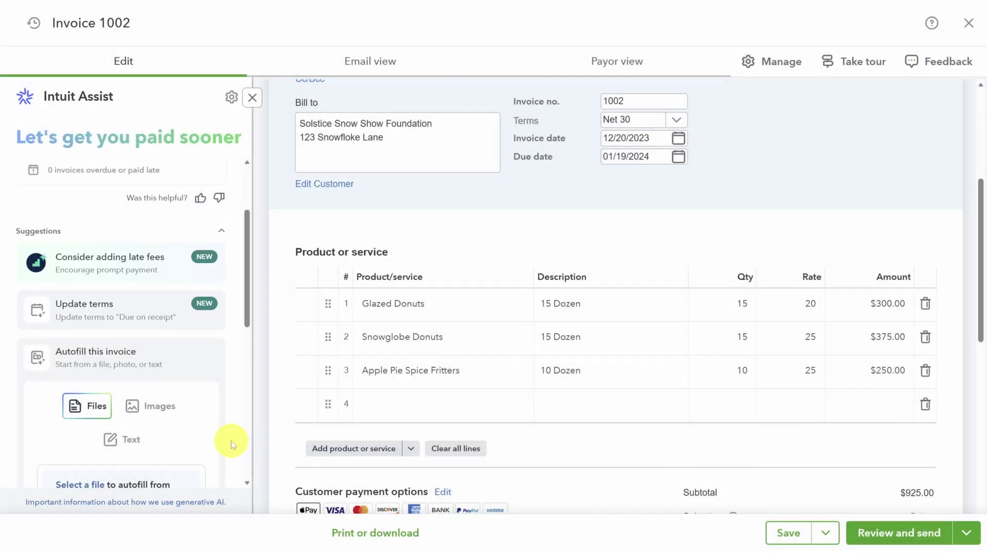
# Step: Apply the suggested Due on receipt payment terms to the invoice
pyautogui.click(162, 308)
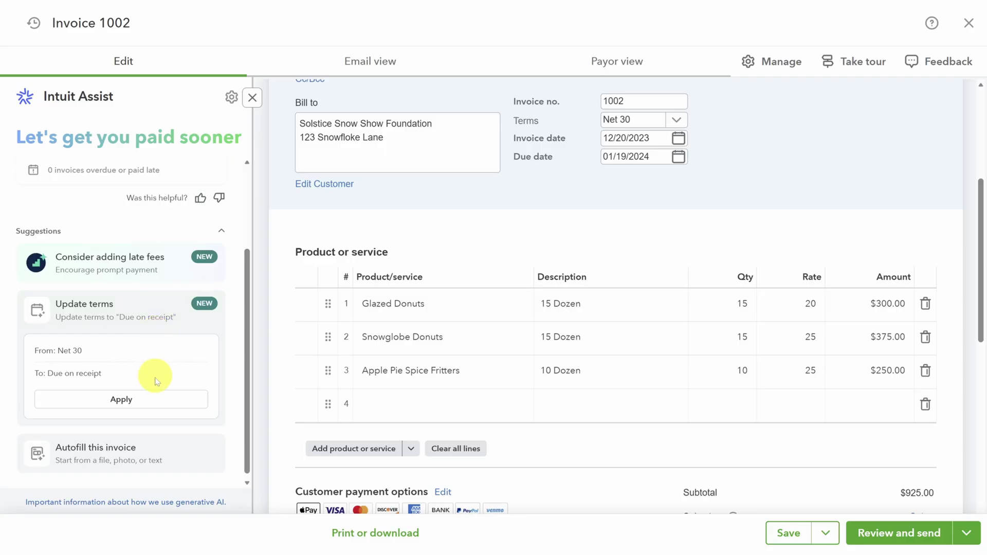
pyautogui.click(153, 399)
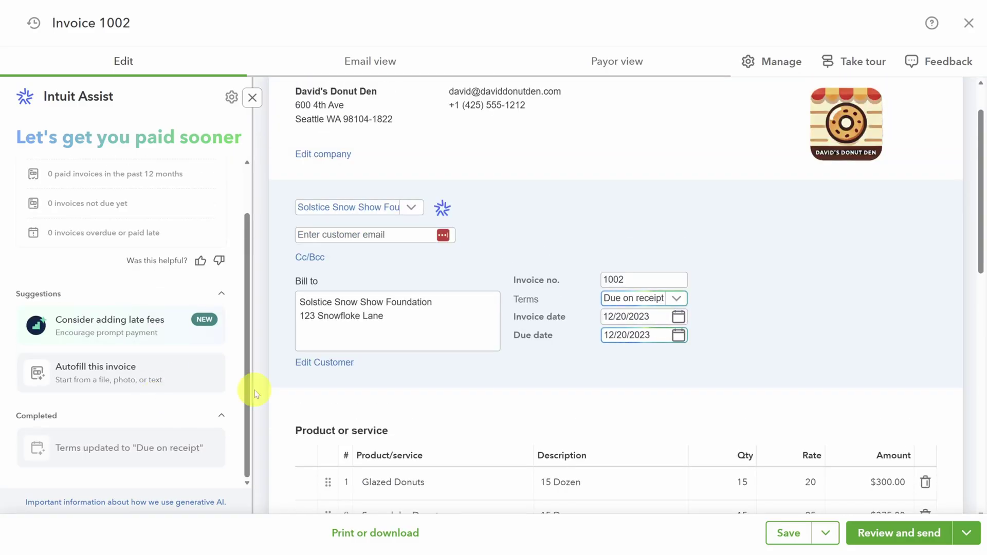
pyautogui.click(679, 300)
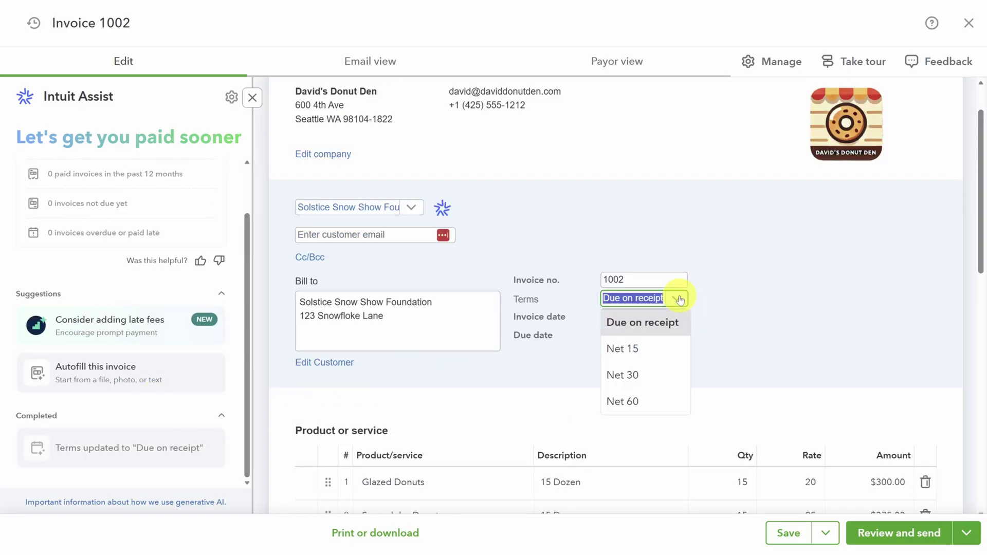
pyautogui.click(661, 322)
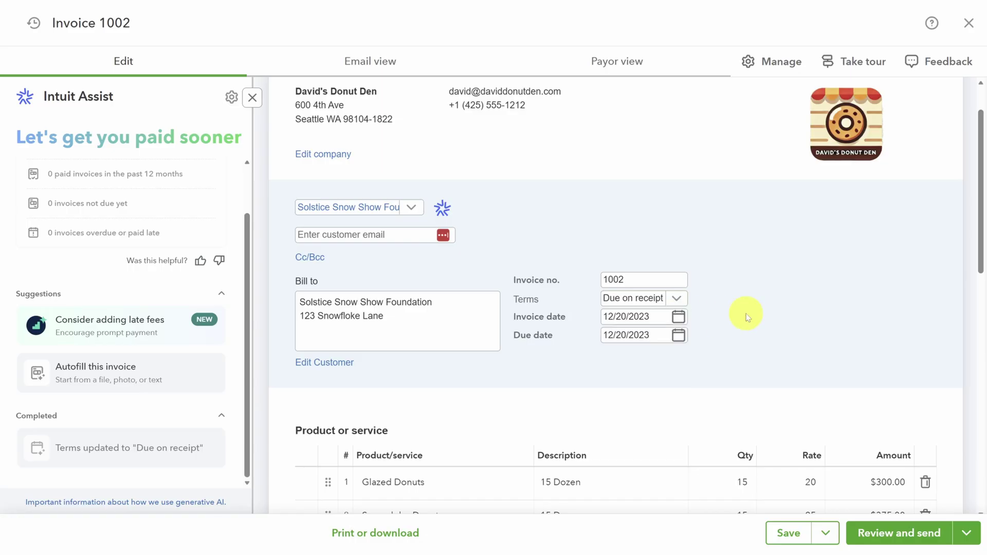
# Step: Check the due date, then bill the invoice to Kevin Cookie Company instead
pyautogui.click(679, 339)
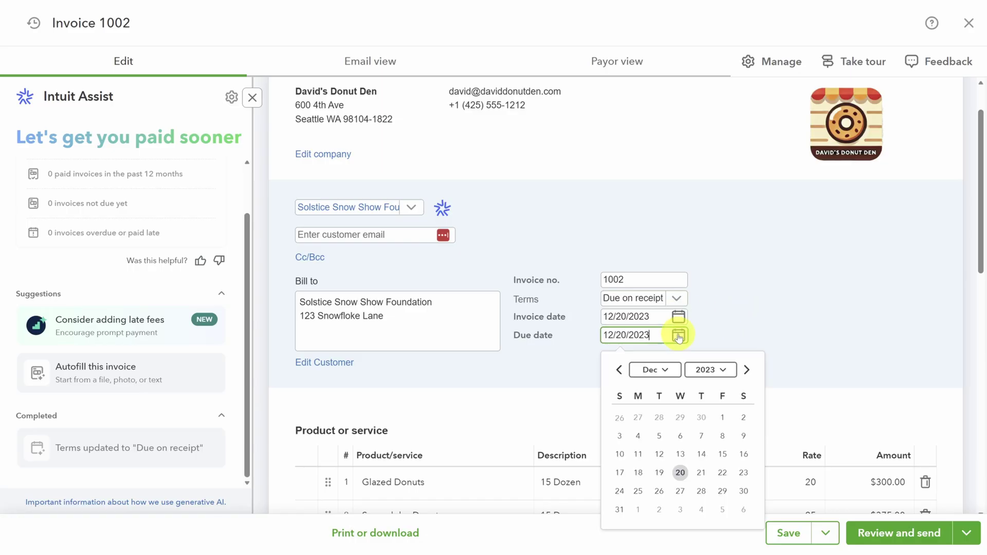
pyautogui.click(716, 329)
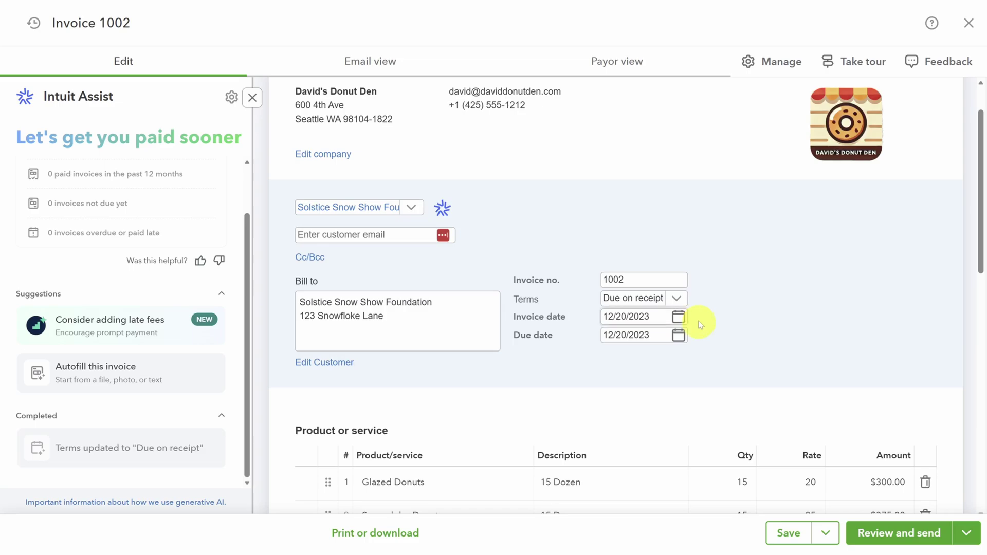
pyautogui.click(407, 208)
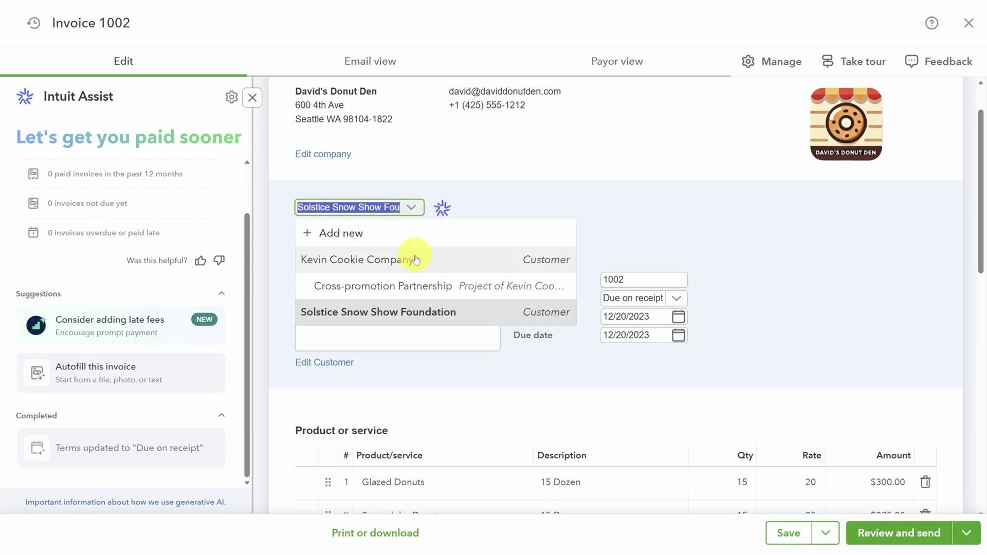
pyautogui.click(415, 260)
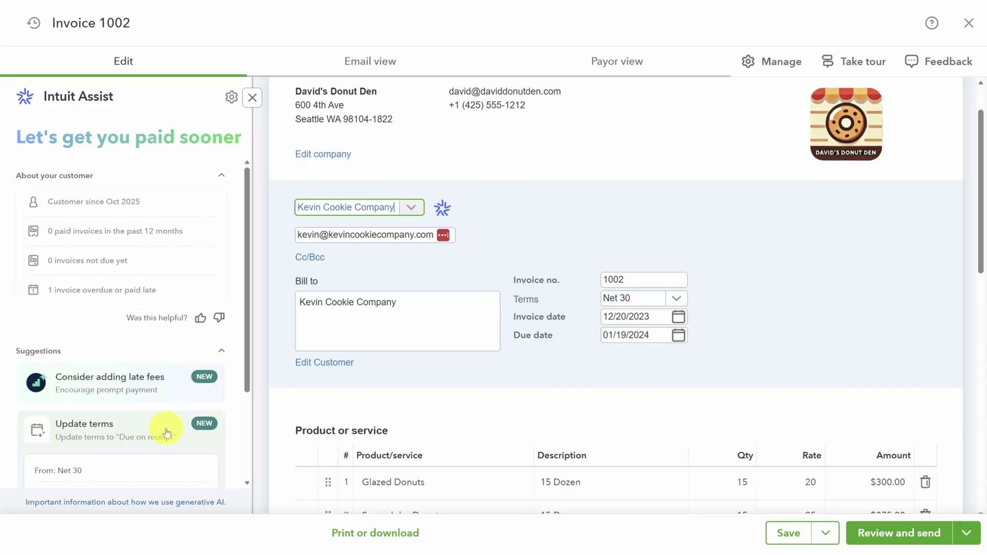
# Step: Bill invoice 1002 to Solstice Snow Show Foundation and save it for sending
pyautogui.click(409, 210)
pyautogui.click(393, 310)
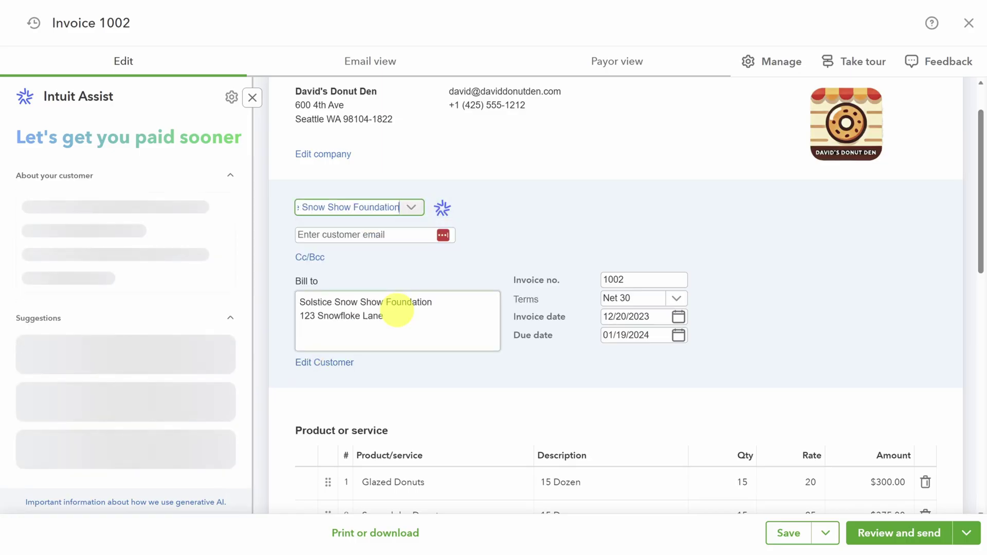
pyautogui.click(897, 532)
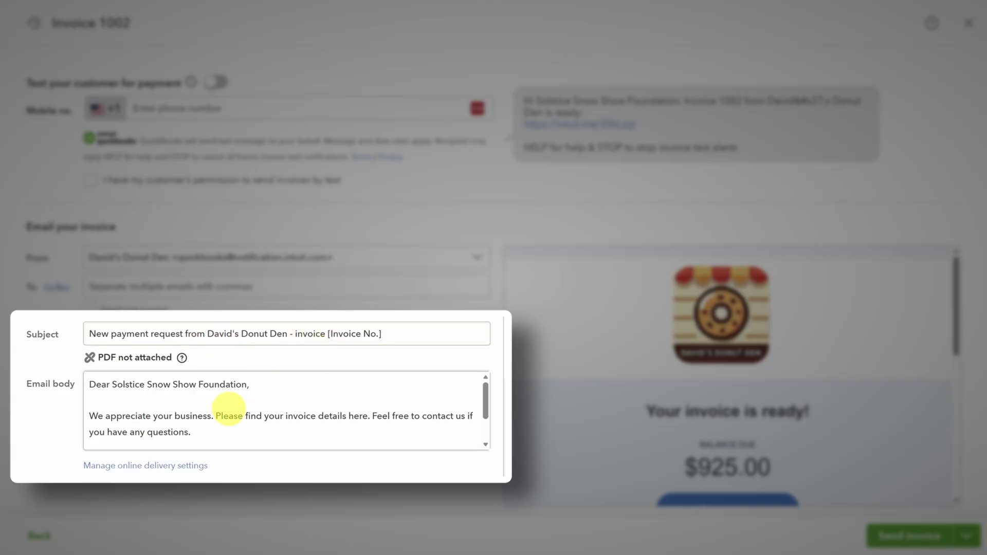
pyautogui.scroll(-2, 236, 409)
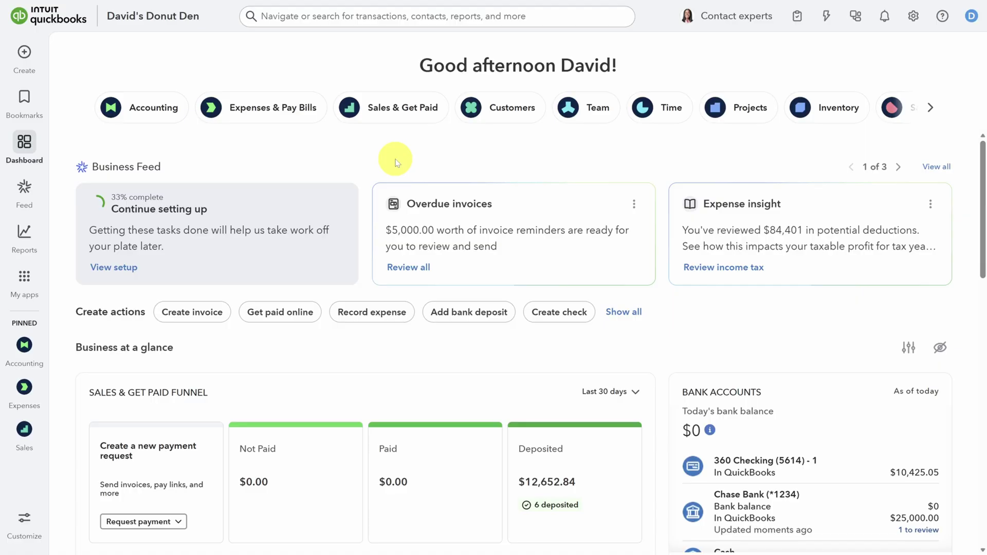
# Step: Open the Leads page from the Customer Hub's Open leads card
pyautogui.click(509, 109)
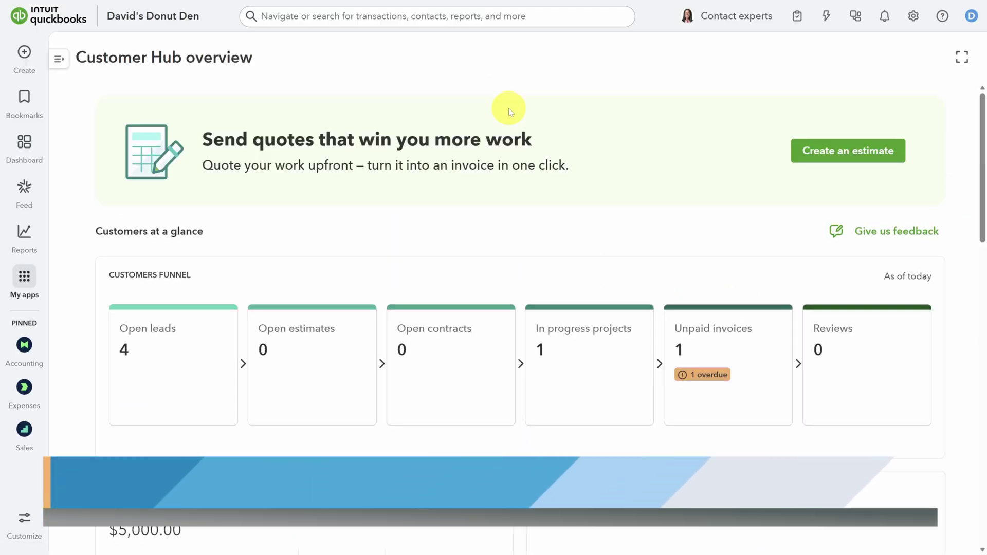
pyautogui.scroll(-2, 509, 111)
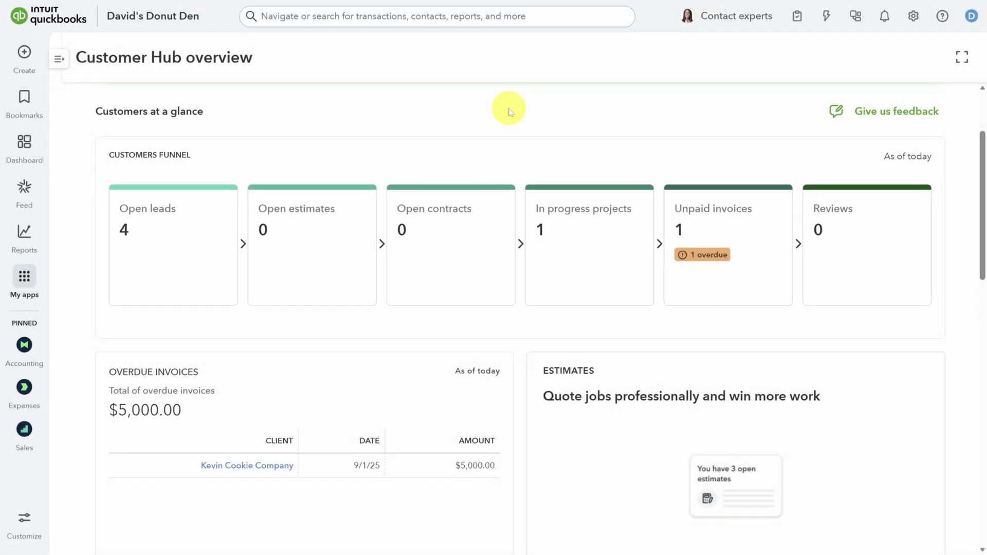
pyautogui.moveTo(174, 232)
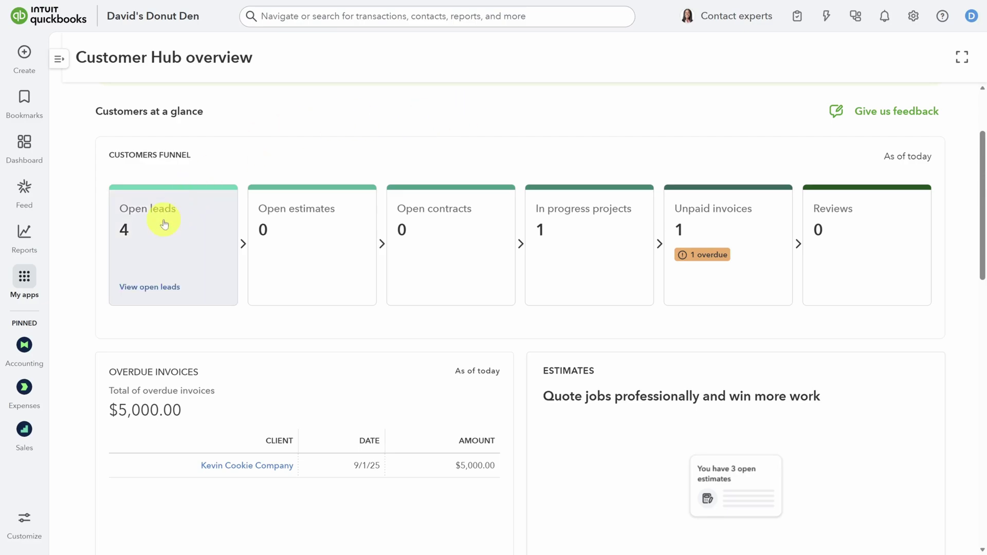
pyautogui.click(164, 223)
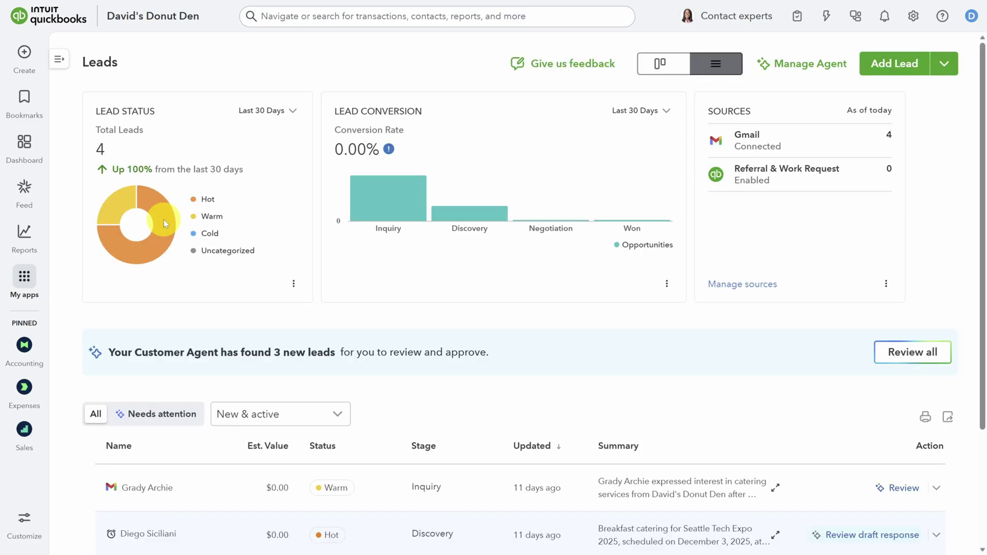
pyautogui.click(61, 62)
pyautogui.scroll(-1, 96, 460)
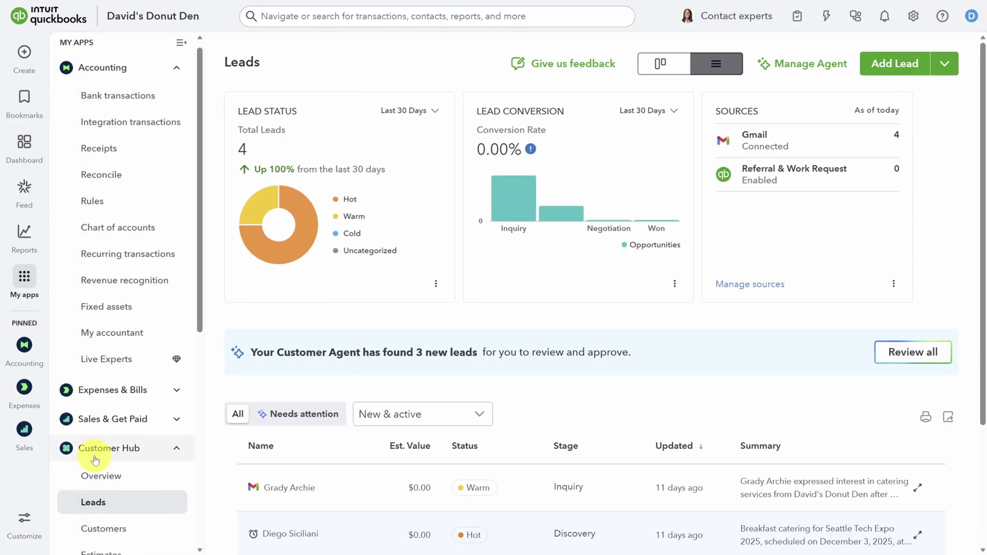
pyautogui.scroll(-3, 95, 460)
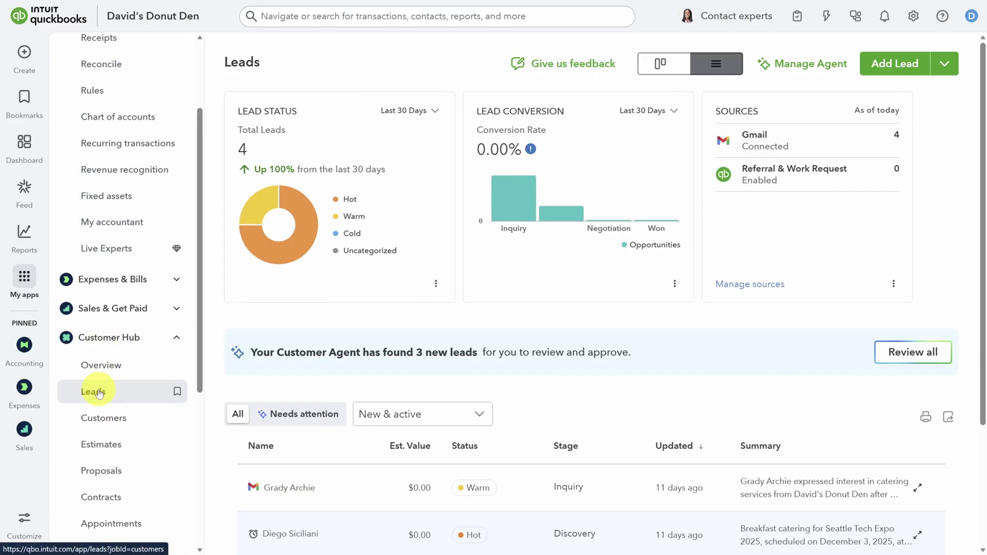
pyautogui.scroll(5, 132, 185)
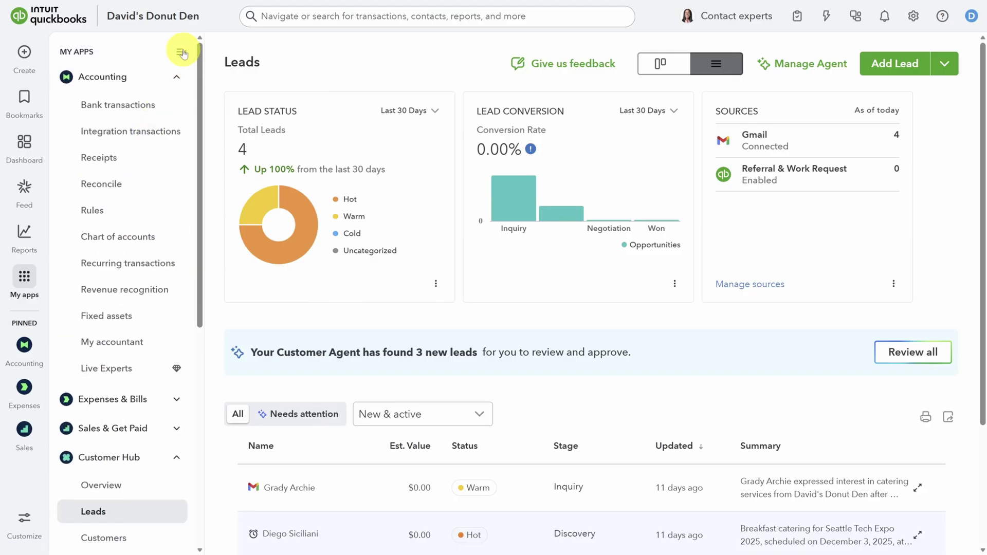
# Step: Check the lead sources, then start reviewing Grady Archie's inquiry as lead 1 of 3
pyautogui.click(182, 50)
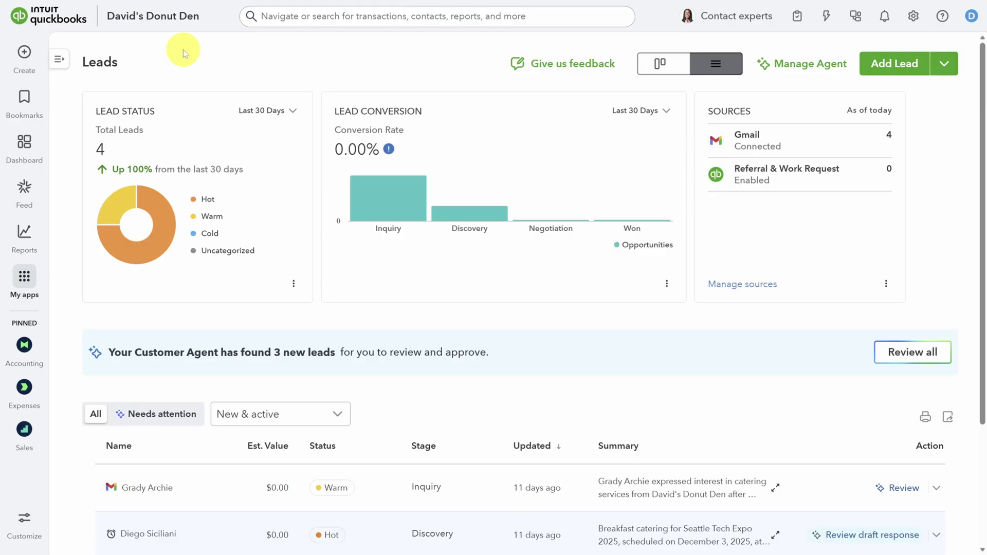
pyautogui.click(740, 284)
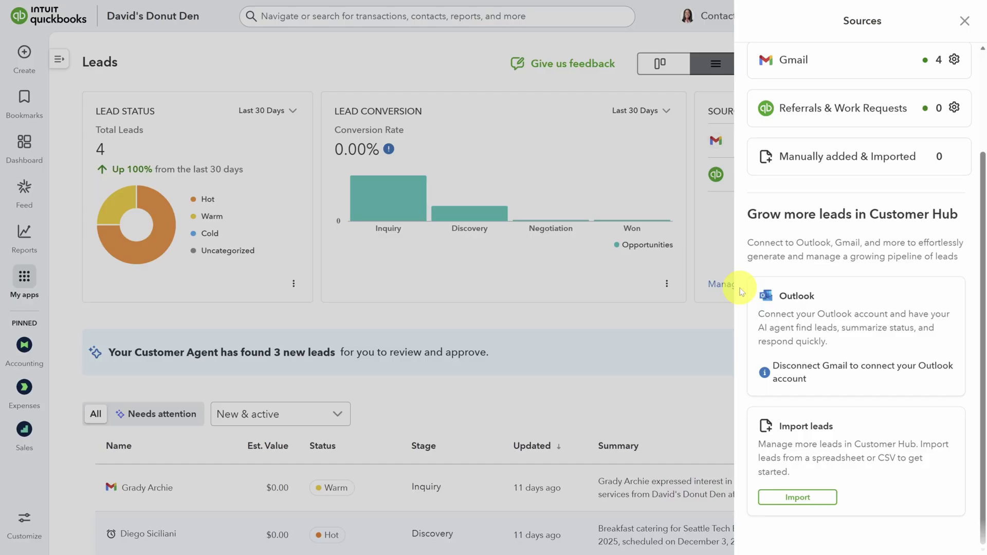
pyautogui.click(684, 318)
pyautogui.scroll(-3, 658, 286)
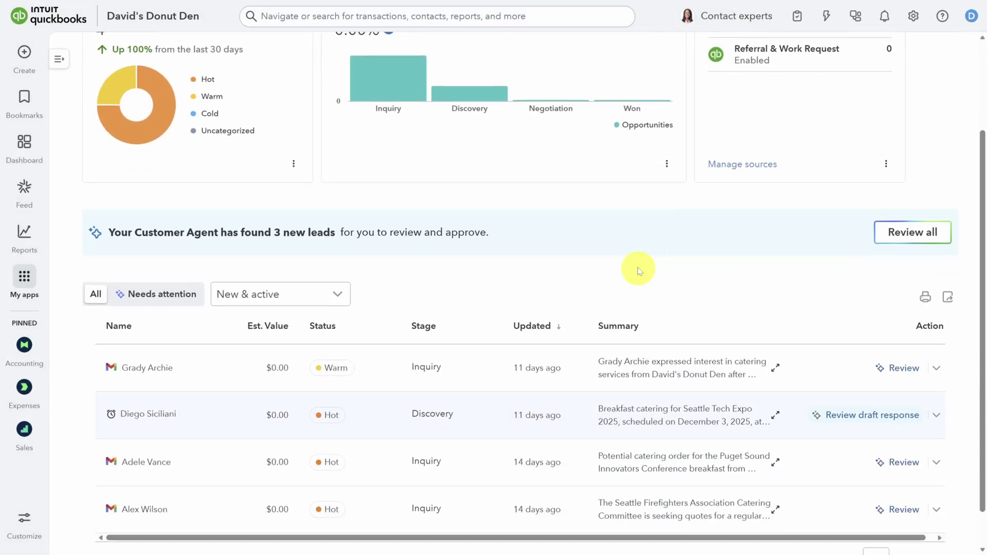
pyautogui.scroll(-1, 638, 271)
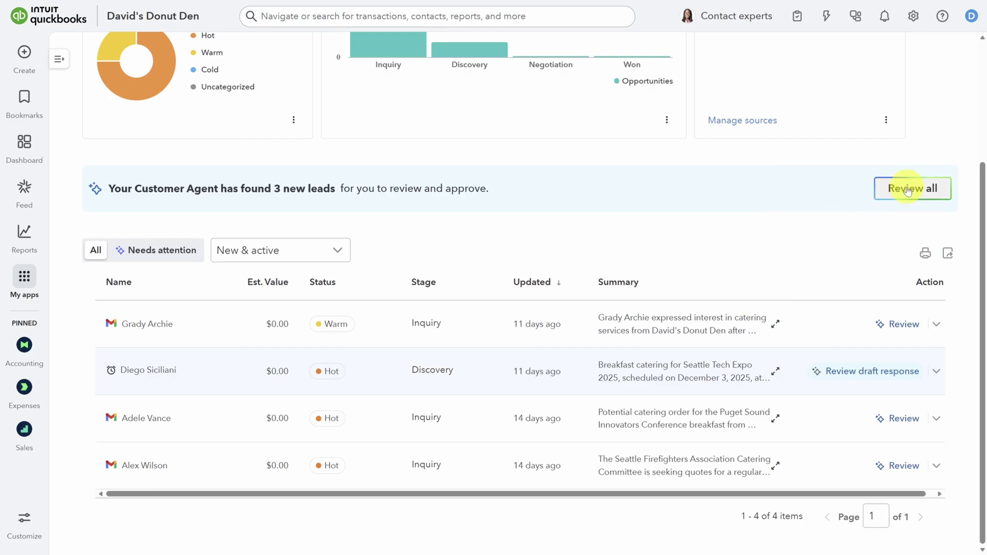
pyautogui.click(907, 190)
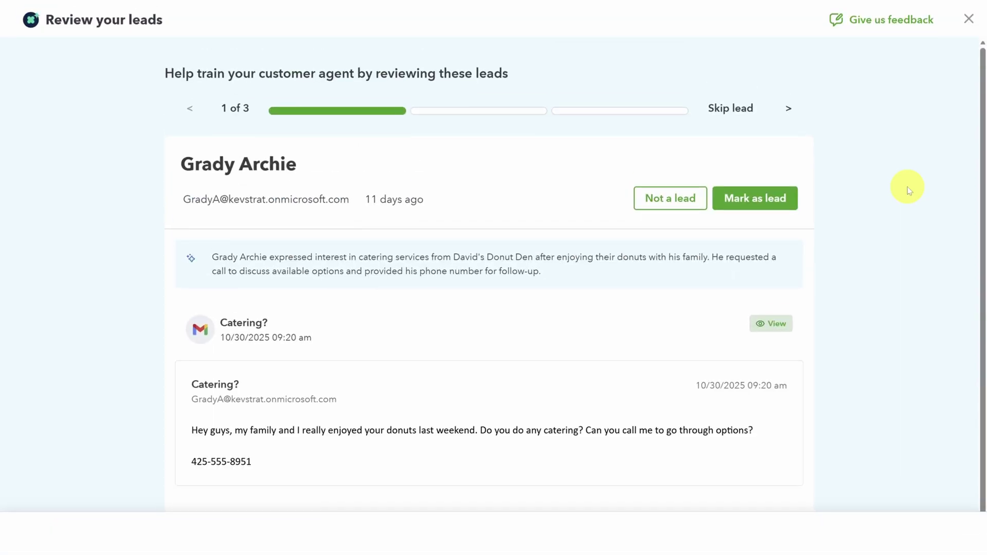
pyautogui.click(767, 199)
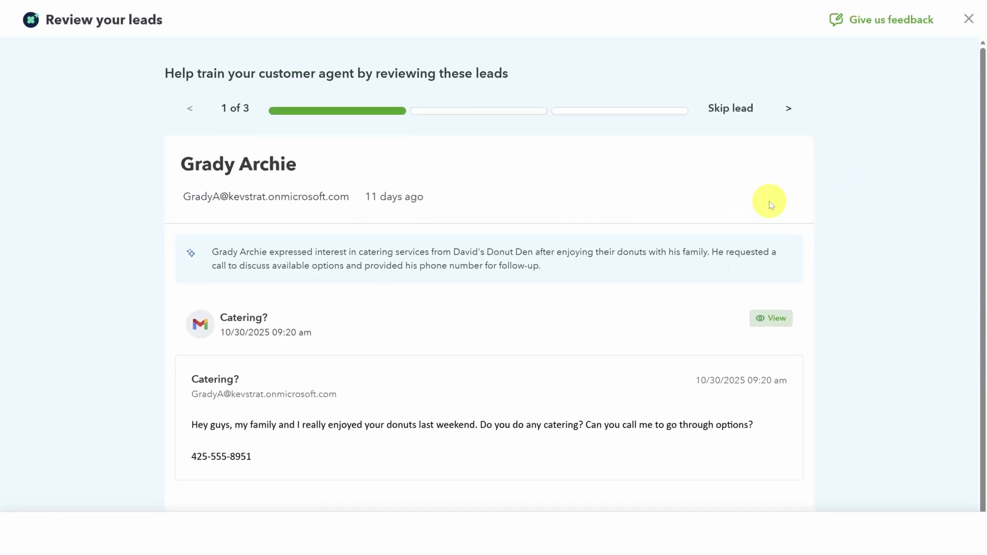
pyautogui.click(769, 202)
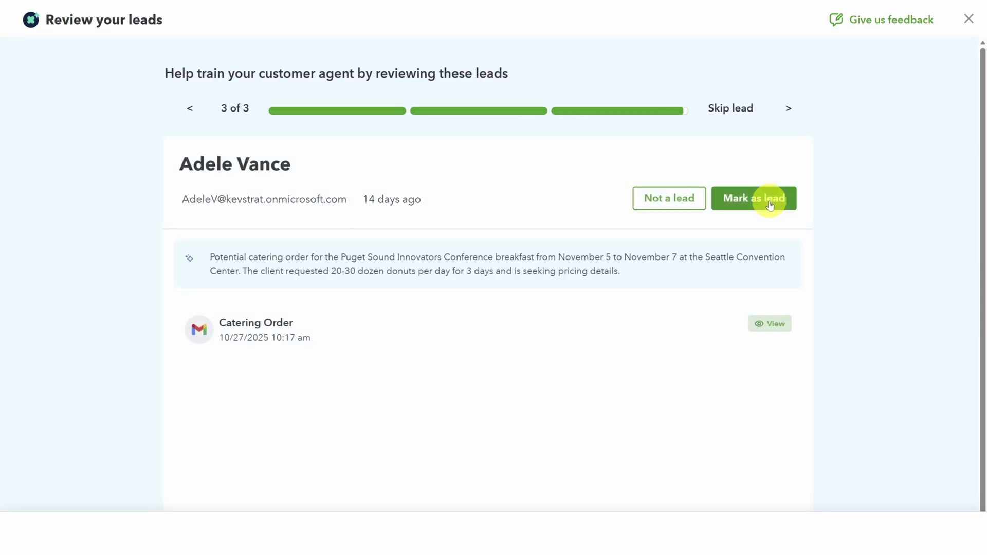
pyautogui.click(769, 203)
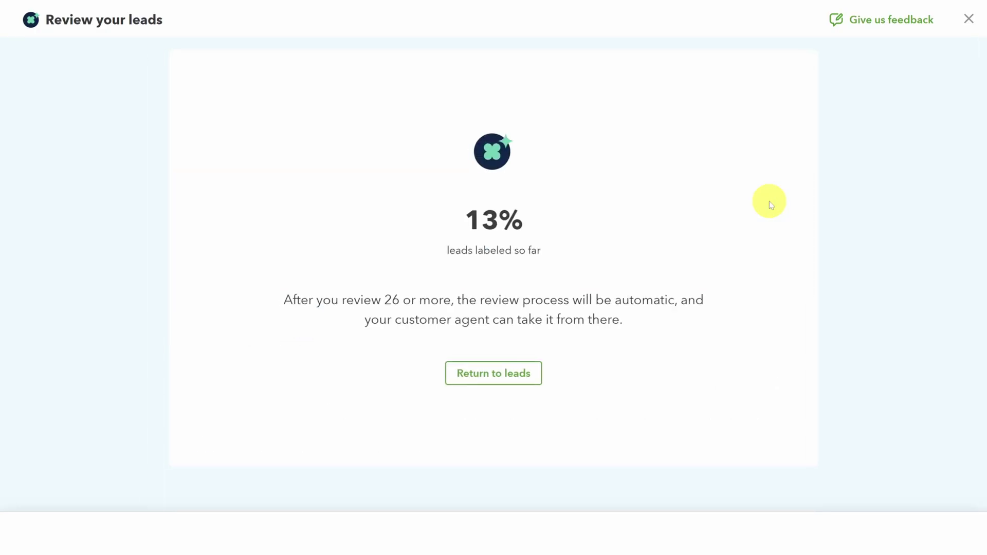
pyautogui.click(529, 367)
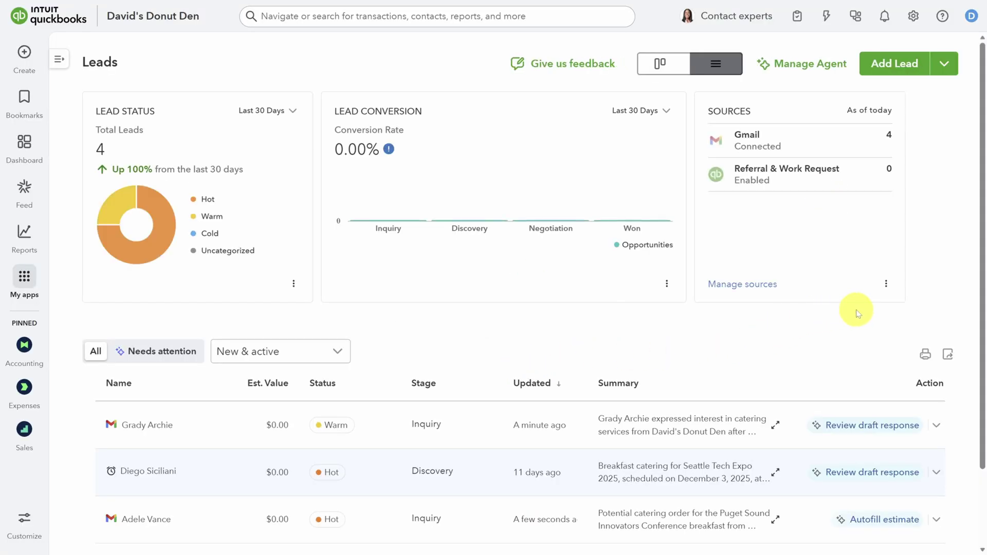
pyautogui.scroll(-2, 856, 308)
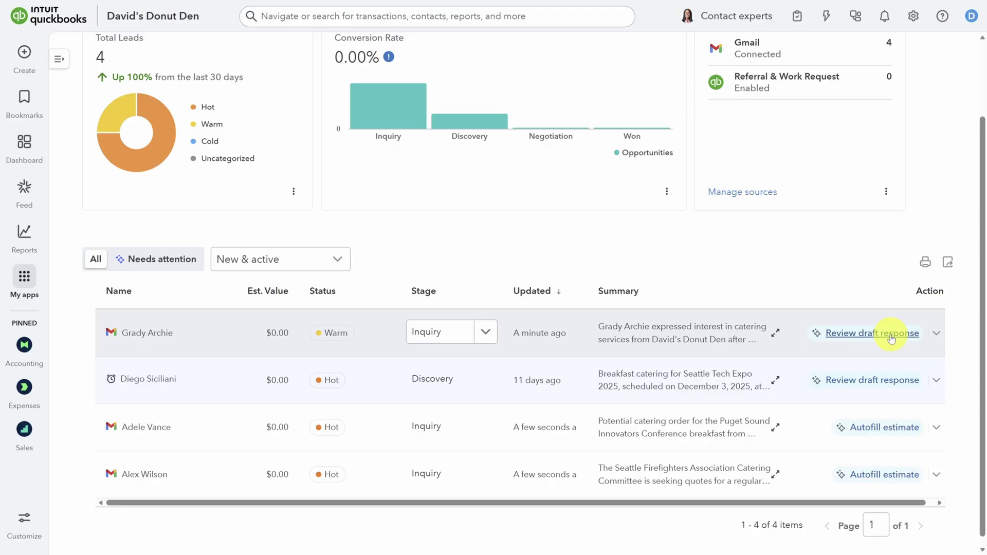
pyautogui.click(890, 334)
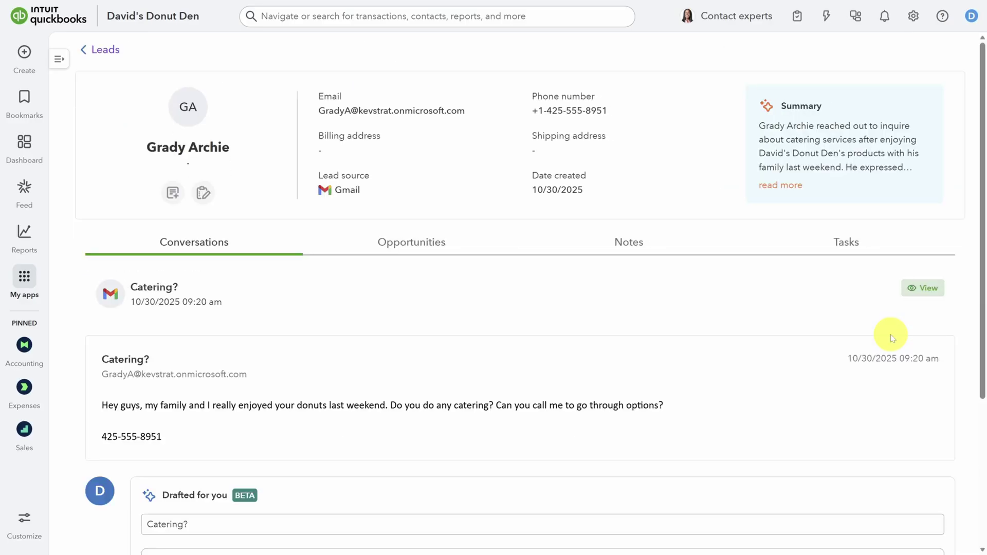
pyautogui.scroll(-3, 891, 338)
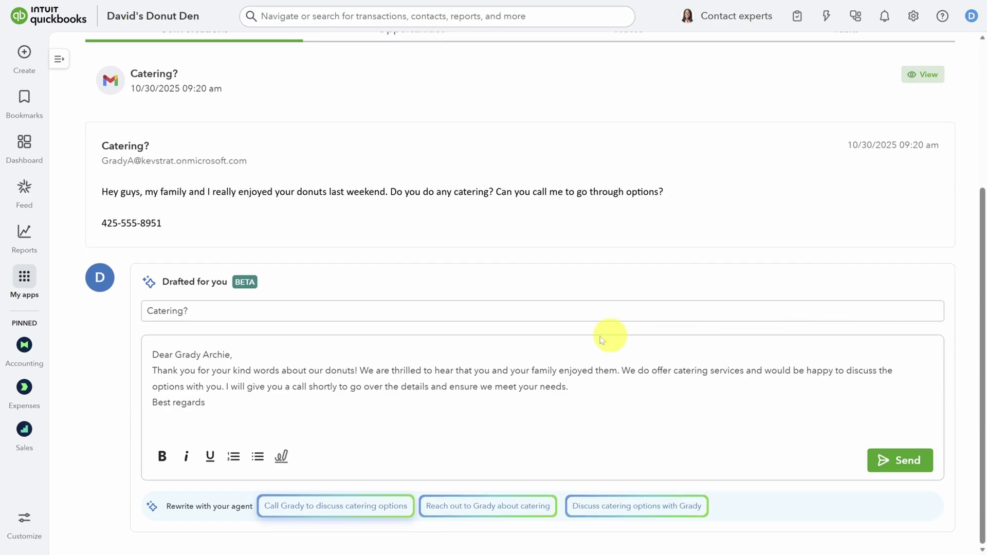
# Step: Remove Archie's surname from the greeting, add a signature line, and send the reply
pyautogui.doubleClick(216, 354)
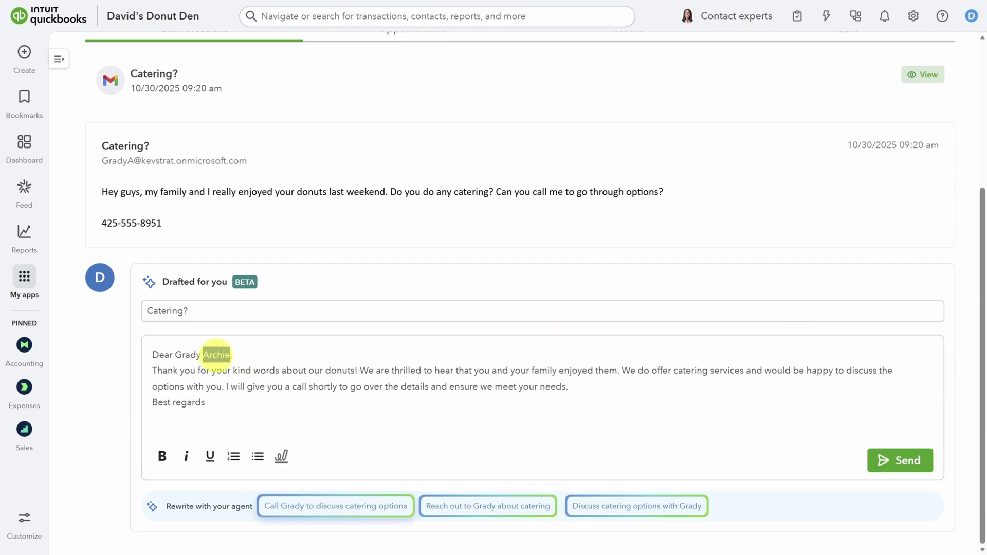
pyautogui.press('BackSpace')
pyautogui.press('BackSpace')
pyautogui.click(308, 400)
pyautogui.write(',')
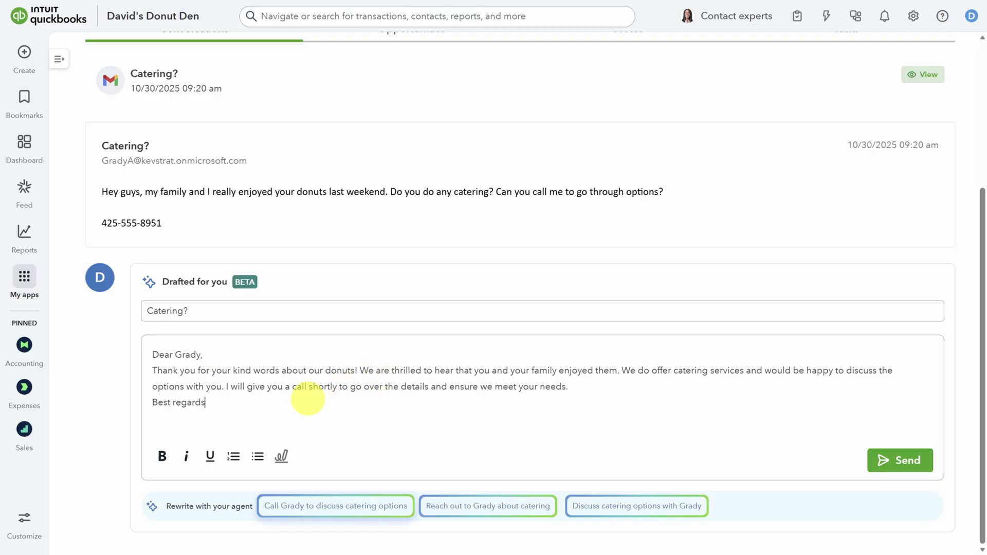
pyautogui.press('Return')
pyautogui.write('David')
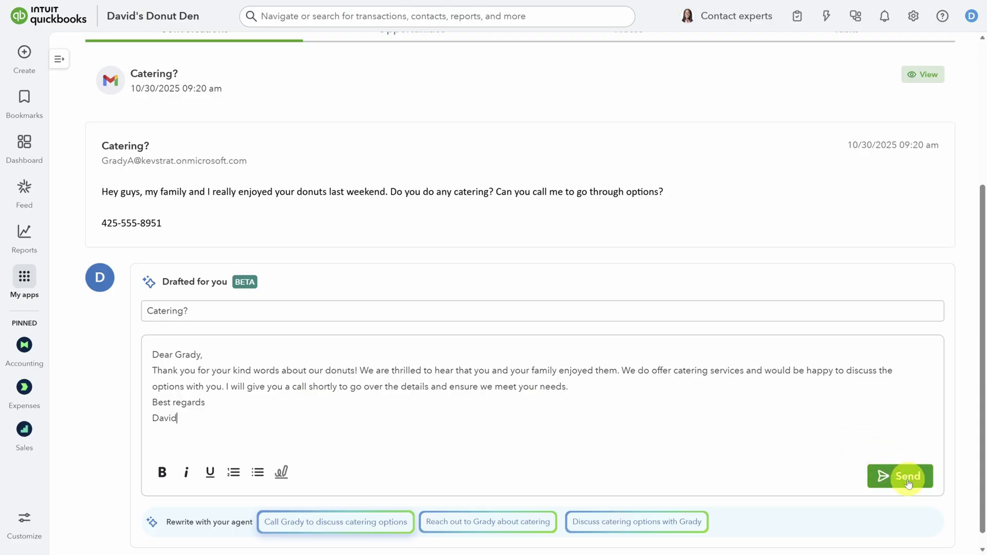
pyautogui.click(905, 478)
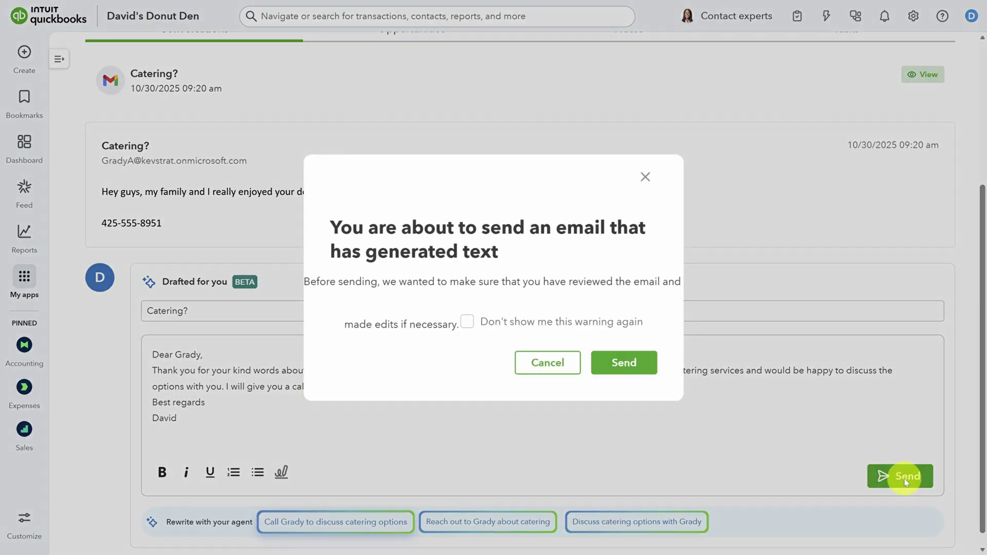
pyautogui.click(608, 362)
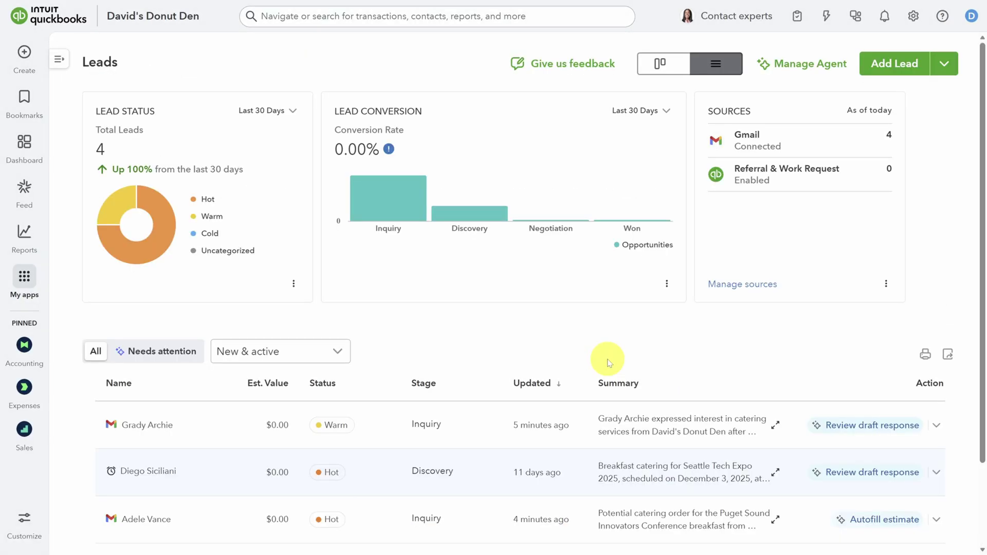
pyautogui.click(667, 65)
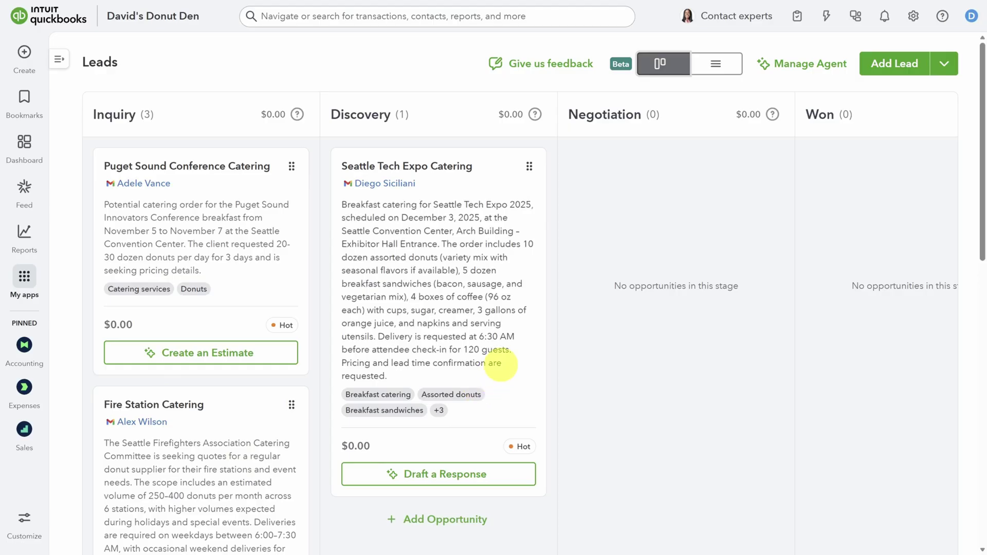
# Step: Return to the leads table and view the lead sources, showing all 4 leads from Gmail
pyautogui.click(716, 63)
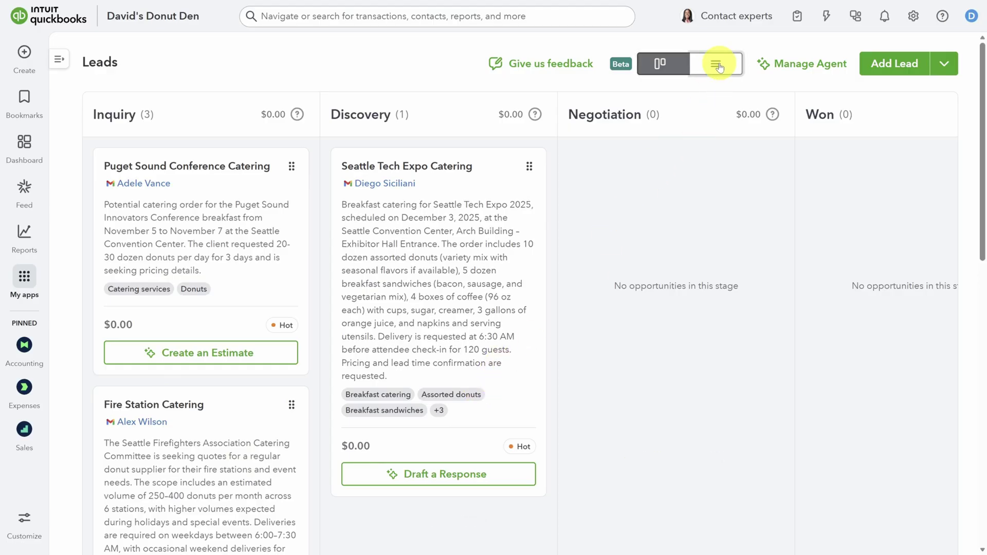
pyautogui.scroll(-2, 540, 298)
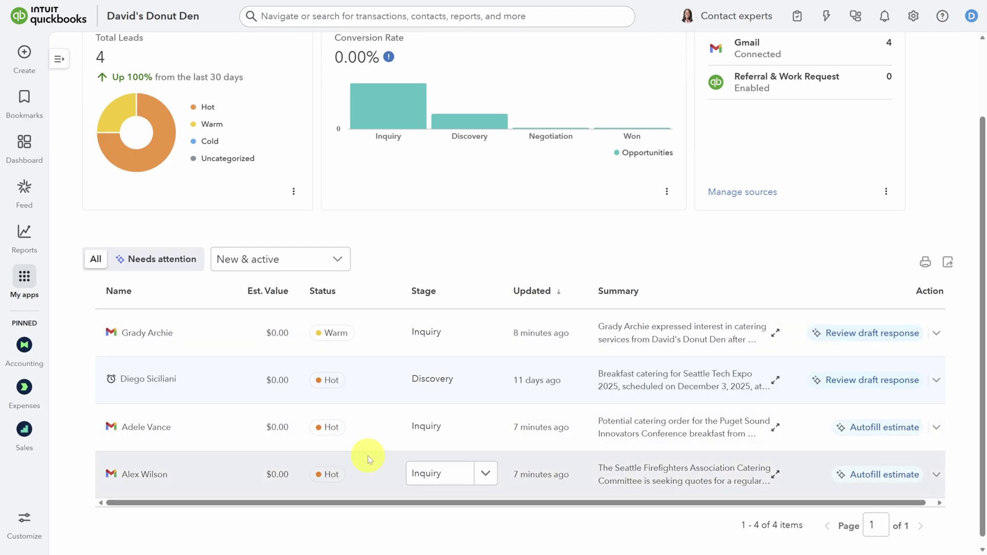
pyautogui.scroll(1, 785, 258)
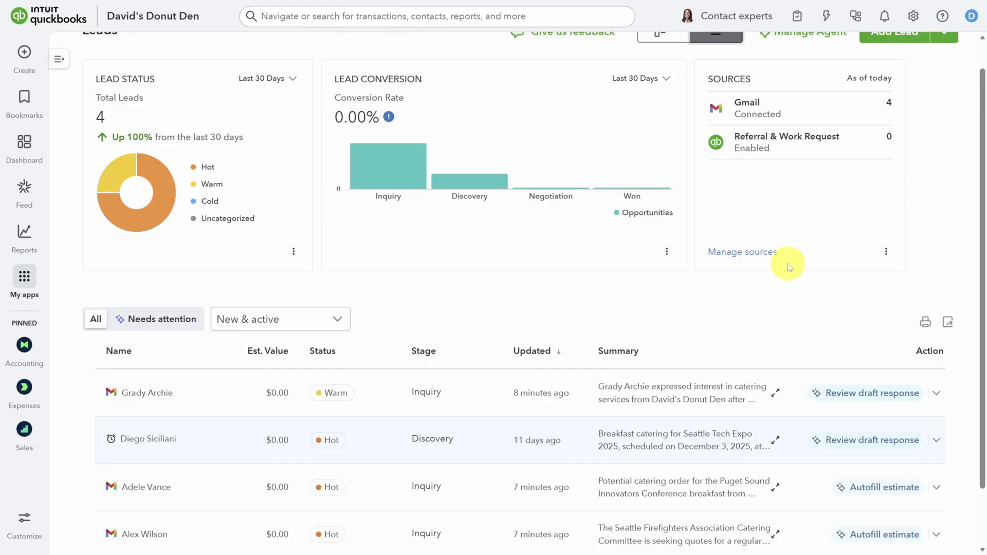
pyautogui.click(743, 253)
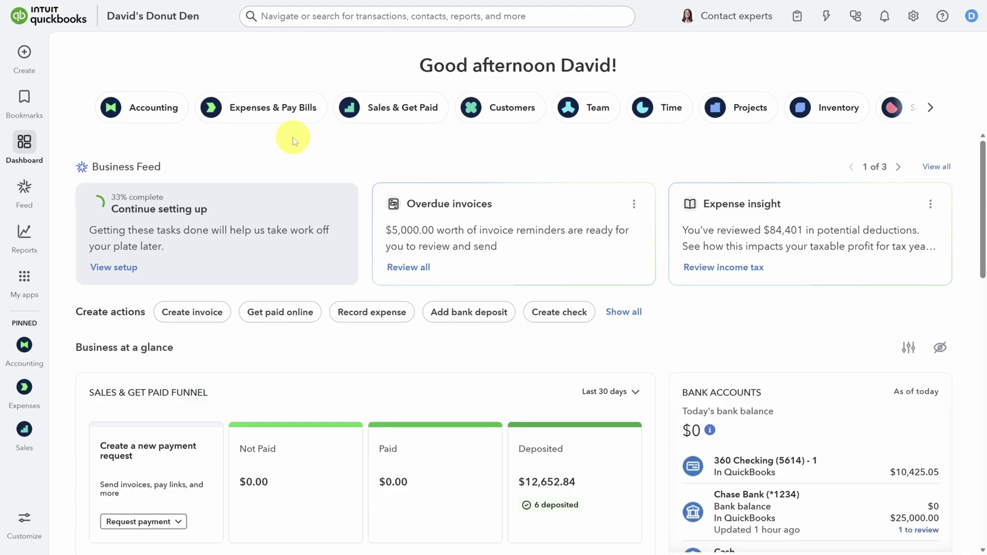
pyautogui.moveTo(24, 239)
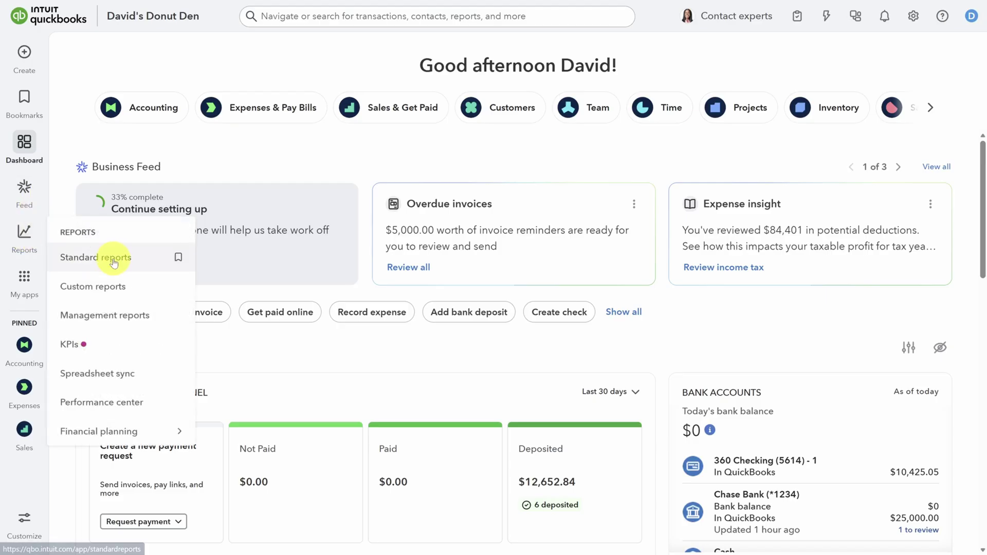
# Step: Open Standard reports to reach the October 2025 financial summary
pyautogui.click(111, 263)
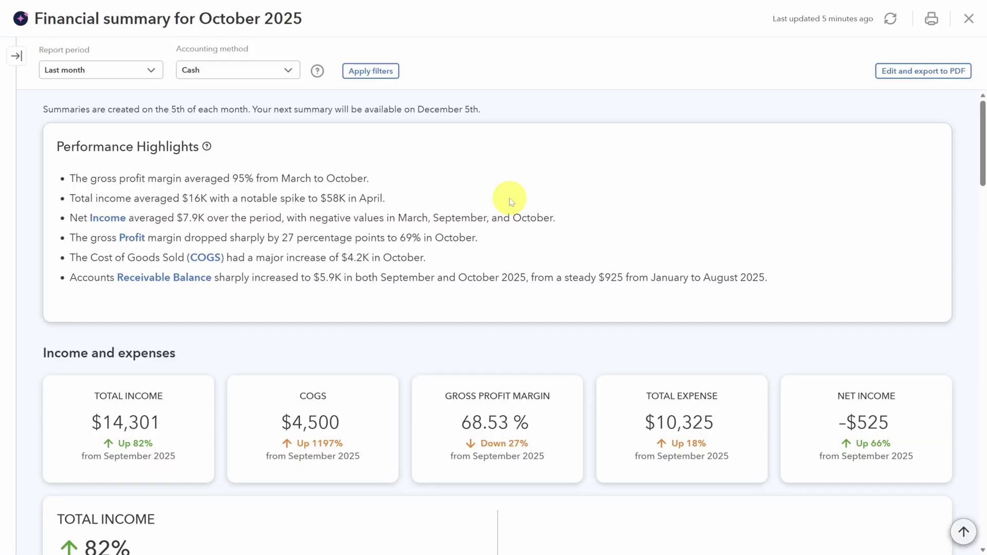
pyautogui.scroll(-3, 510, 202)
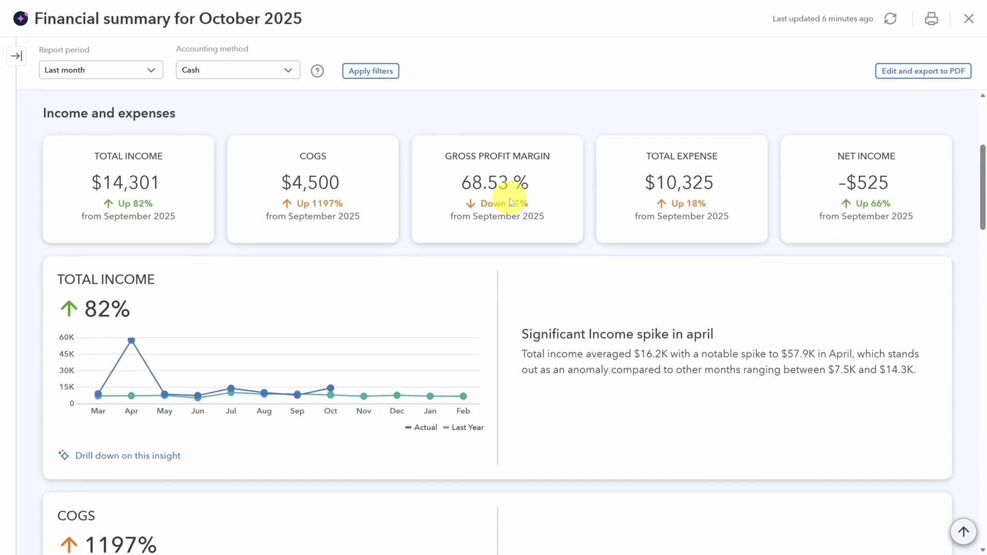
pyautogui.scroll(-1, 509, 202)
pyautogui.scroll(-1, 509, 202)
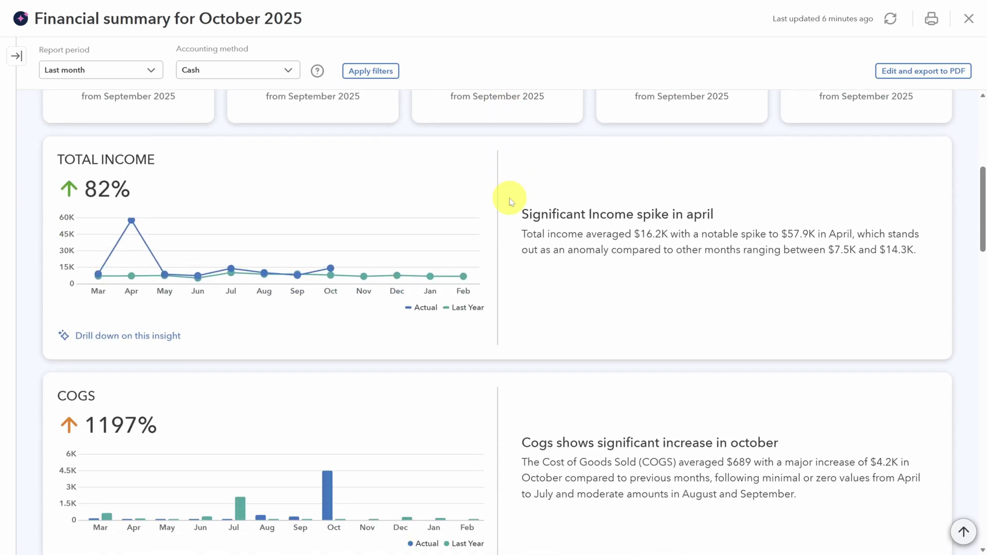
pyautogui.scroll(-2, 509, 202)
pyautogui.scroll(-1, 509, 202)
pyautogui.scroll(-2, 509, 202)
pyautogui.scroll(-1, 510, 202)
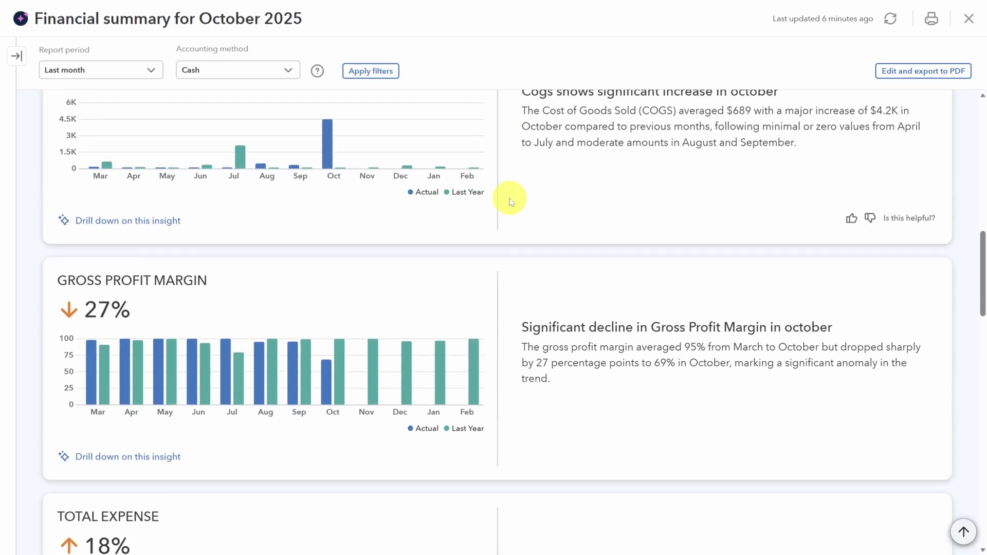
pyautogui.scroll(-2, 510, 202)
pyautogui.scroll(-1, 510, 202)
pyautogui.scroll(-1, 509, 202)
pyautogui.scroll(-2, 509, 202)
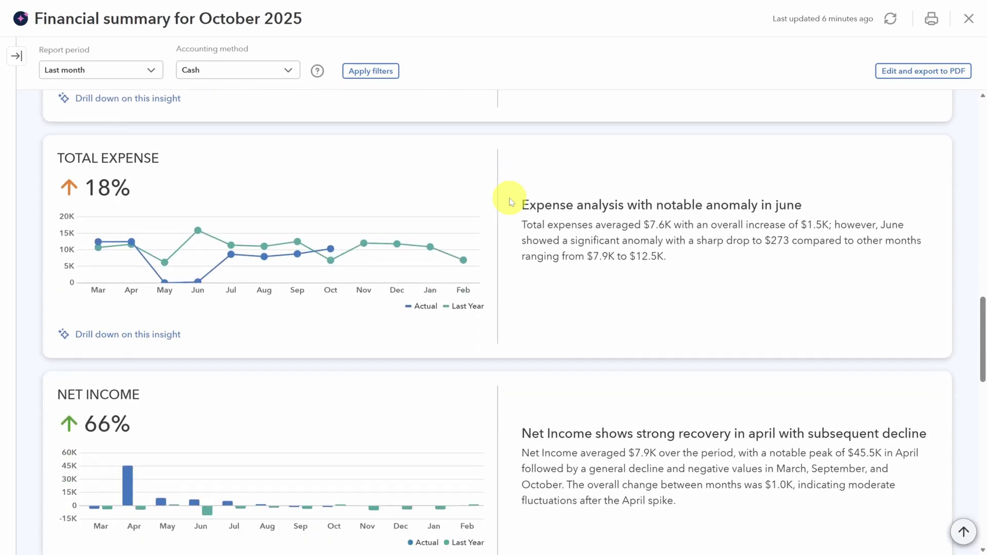
pyautogui.scroll(-1, 509, 202)
pyautogui.scroll(-2, 509, 202)
pyautogui.scroll(-1, 509, 202)
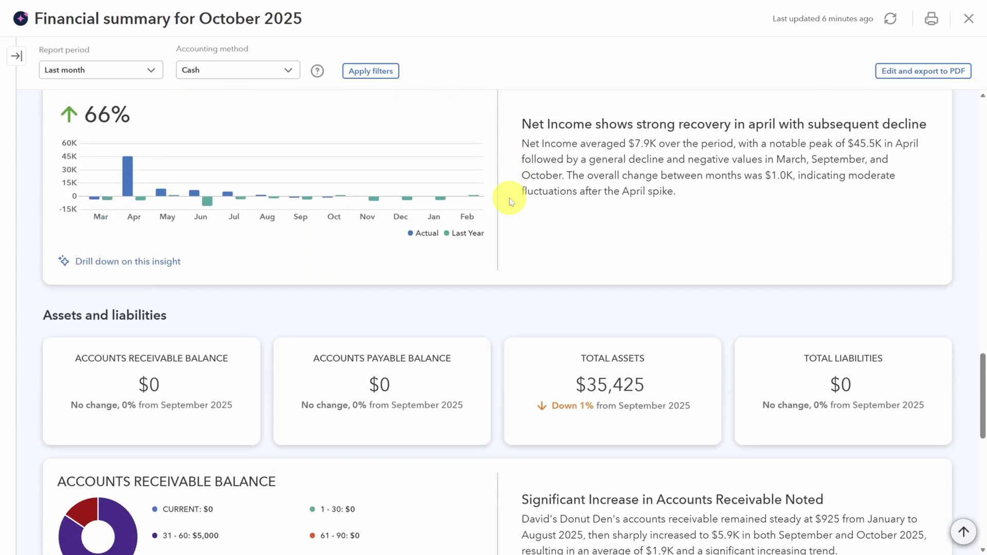
pyautogui.scroll(-1, 509, 203)
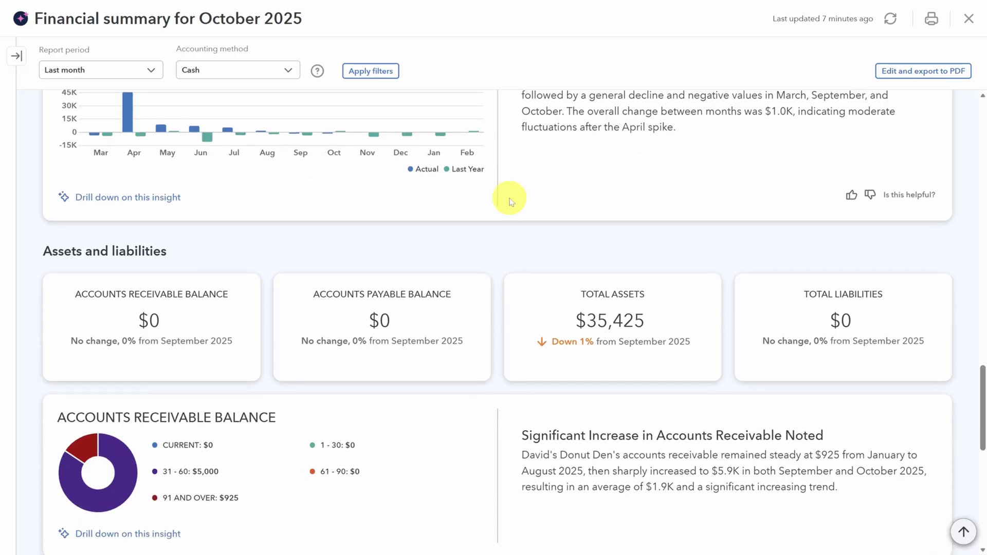
pyautogui.scroll(-1, 509, 203)
pyautogui.scroll(-2, 509, 202)
pyautogui.scroll(-1, 509, 202)
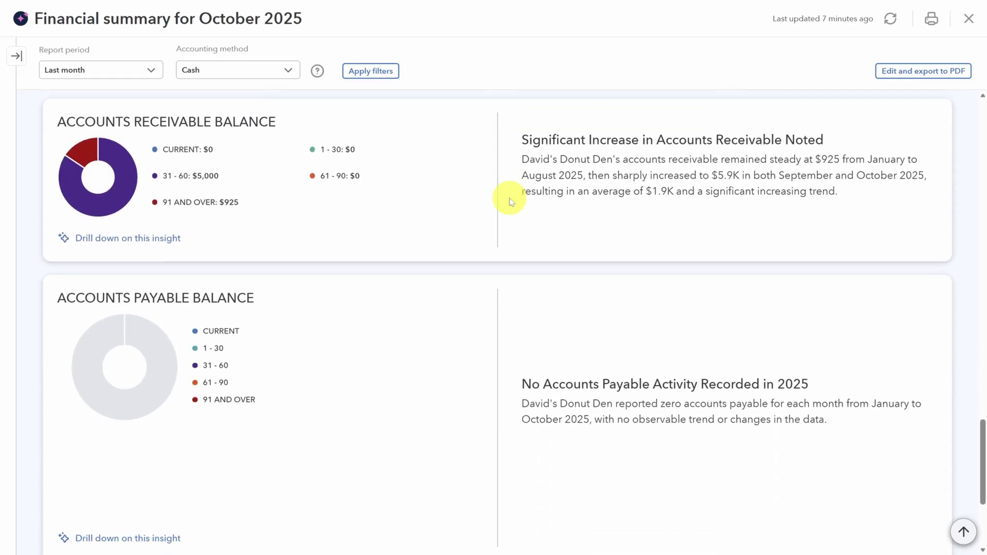
pyautogui.scroll(-1, 509, 202)
pyautogui.scroll(-1, 509, 202)
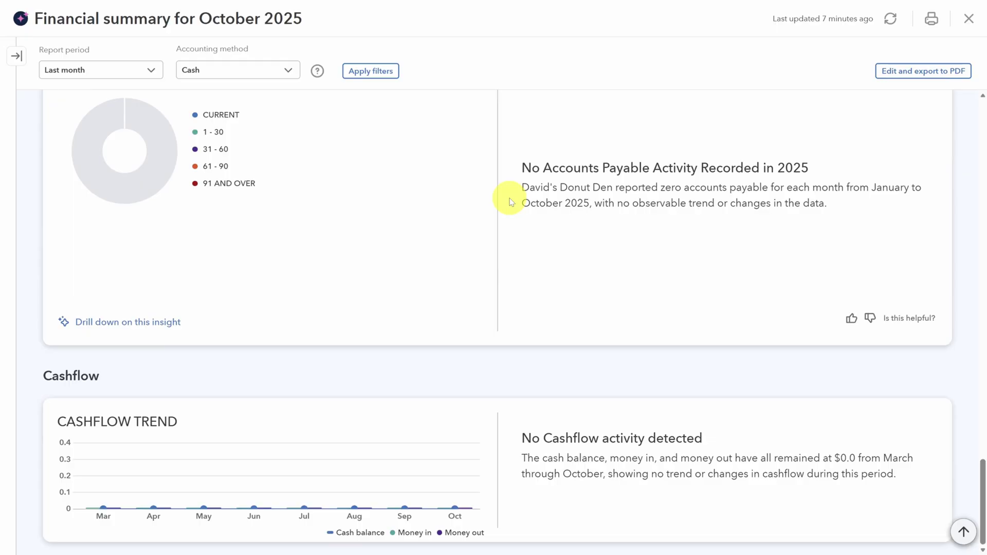
pyautogui.scroll(1, 509, 202)
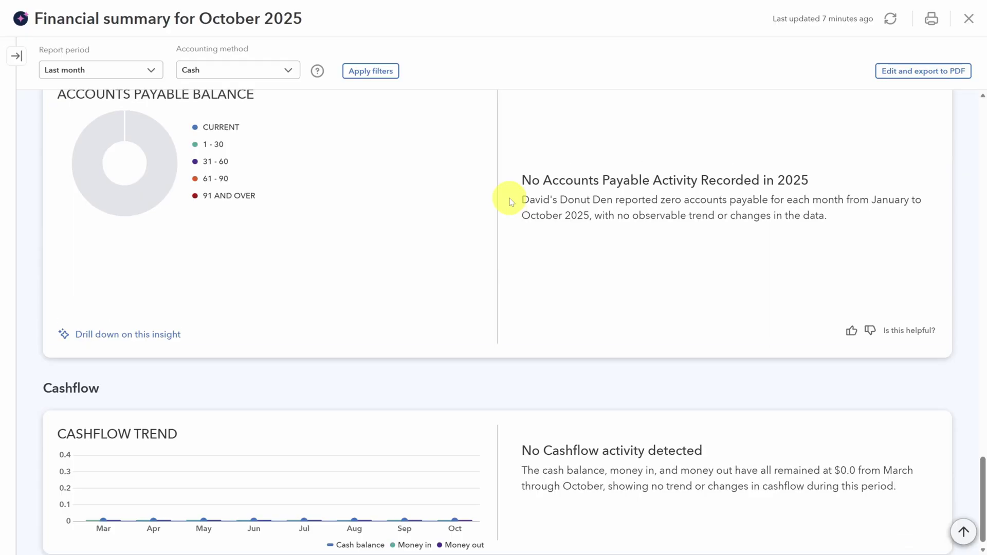
pyautogui.scroll(2, 509, 202)
pyautogui.scroll(2, 509, 202)
pyautogui.scroll(2, 508, 202)
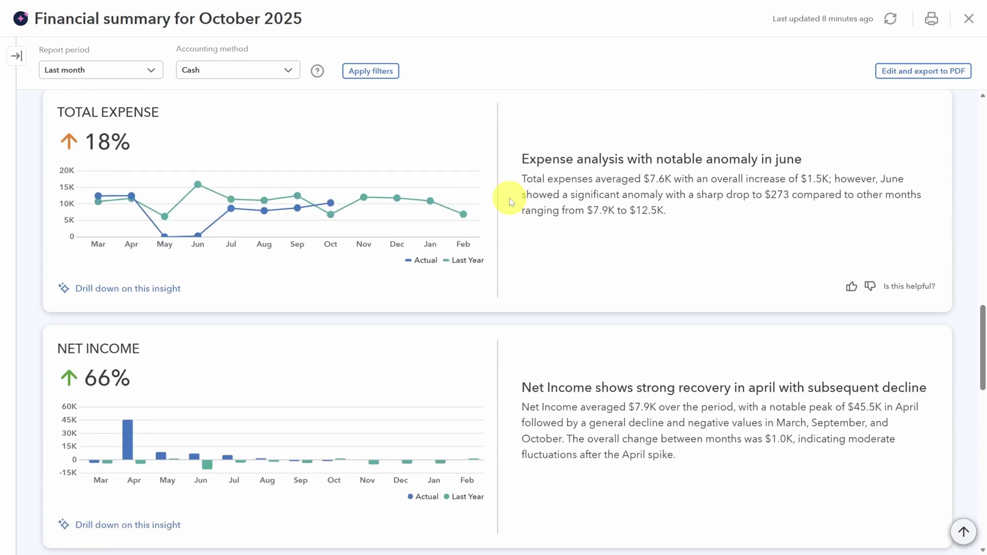
pyautogui.scroll(1, 508, 202)
pyautogui.scroll(3, 509, 202)
pyautogui.scroll(1, 509, 202)
pyautogui.scroll(3, 509, 202)
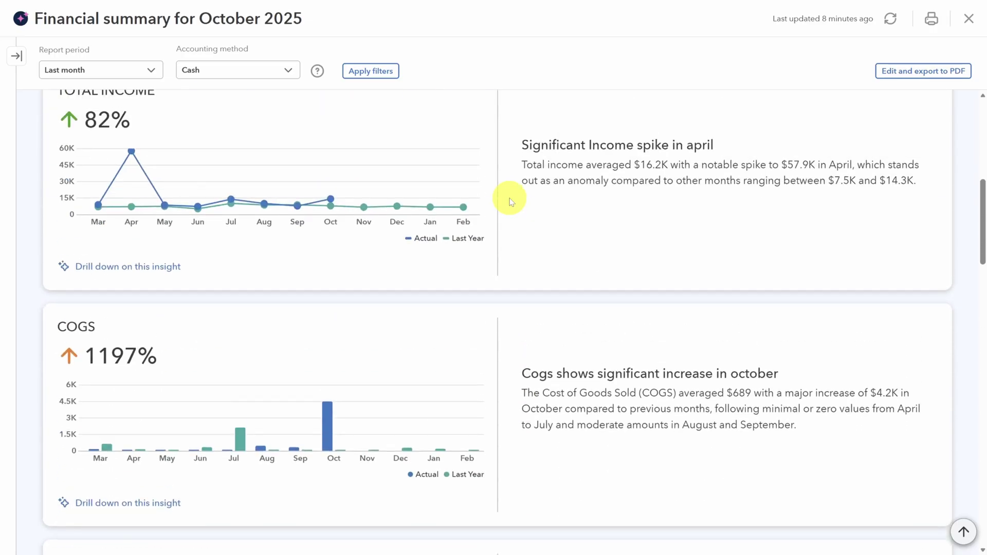
pyautogui.scroll(1, 509, 203)
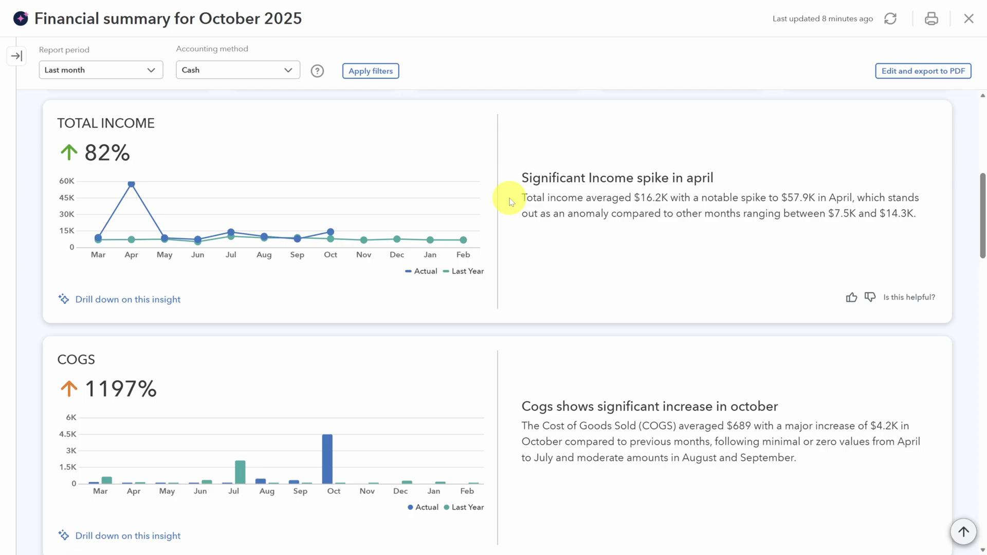
pyautogui.click(151, 75)
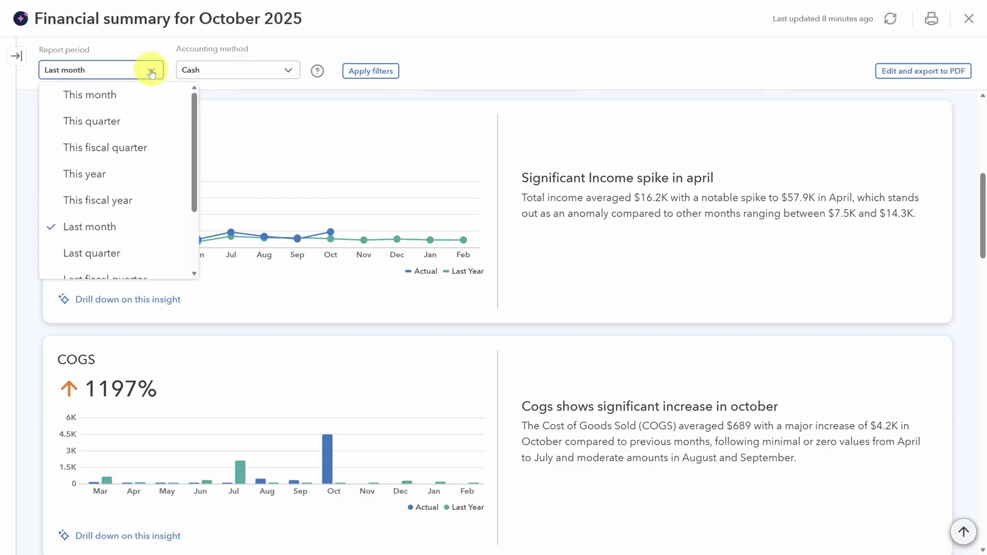
pyautogui.click(150, 73)
pyautogui.moveTo(364, 240)
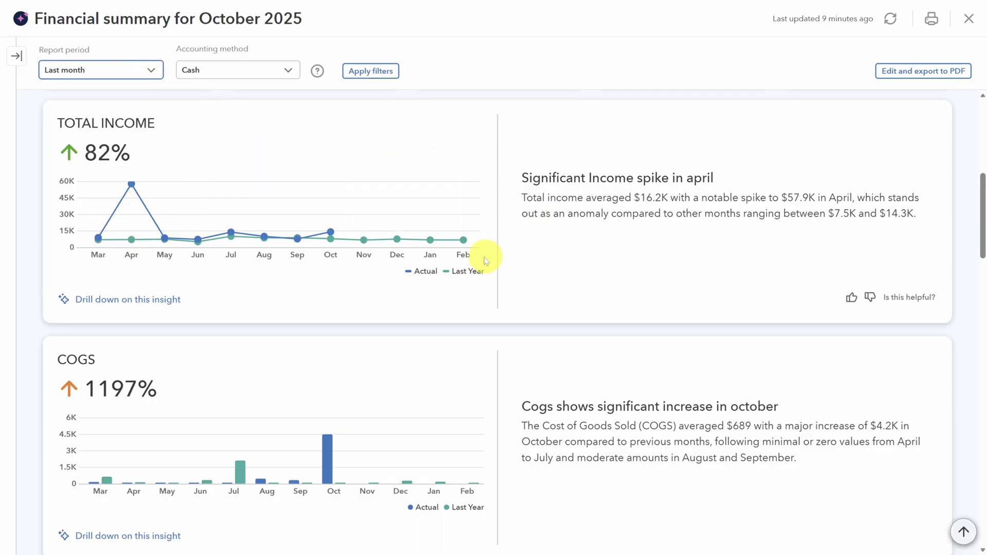
pyautogui.scroll(-8, 120, 299)
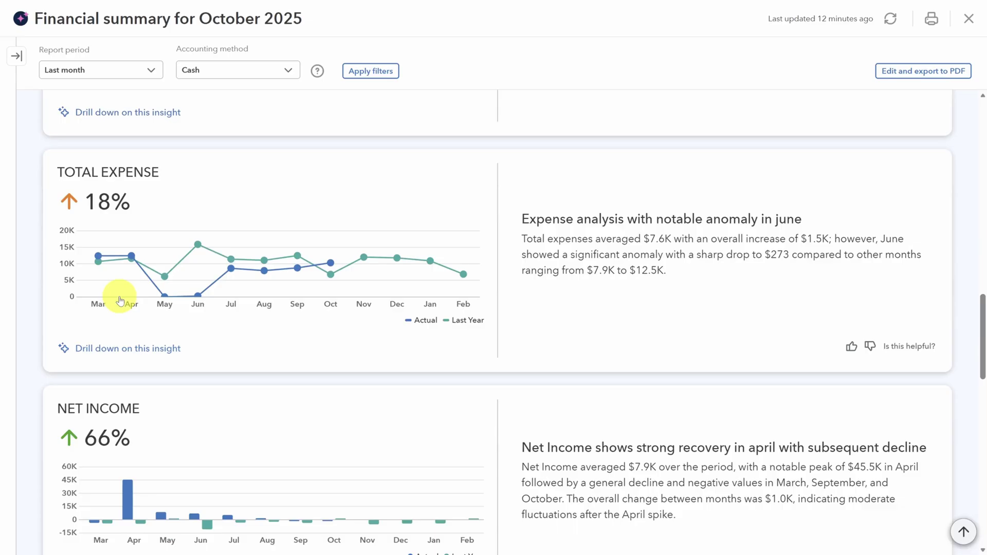
pyautogui.click(116, 349)
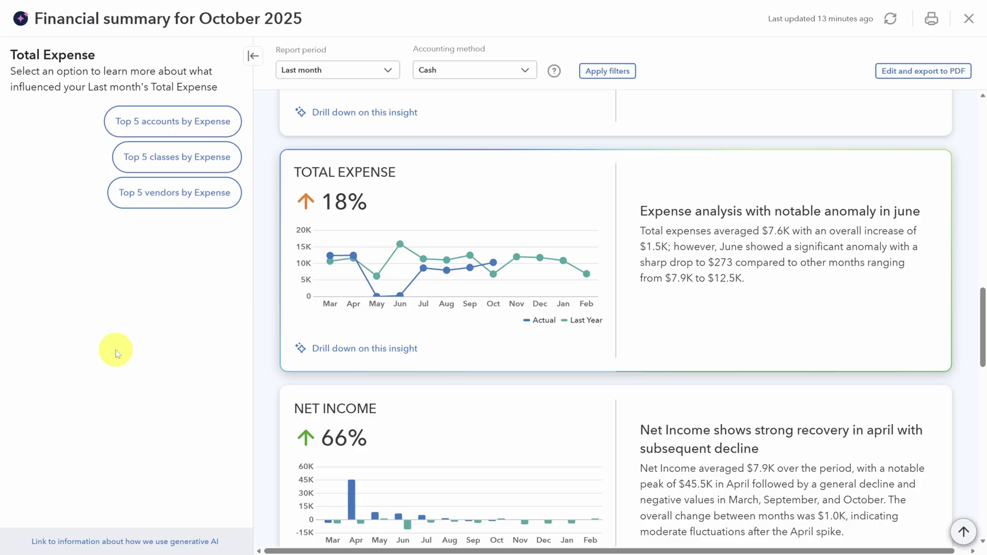
pyautogui.click(167, 122)
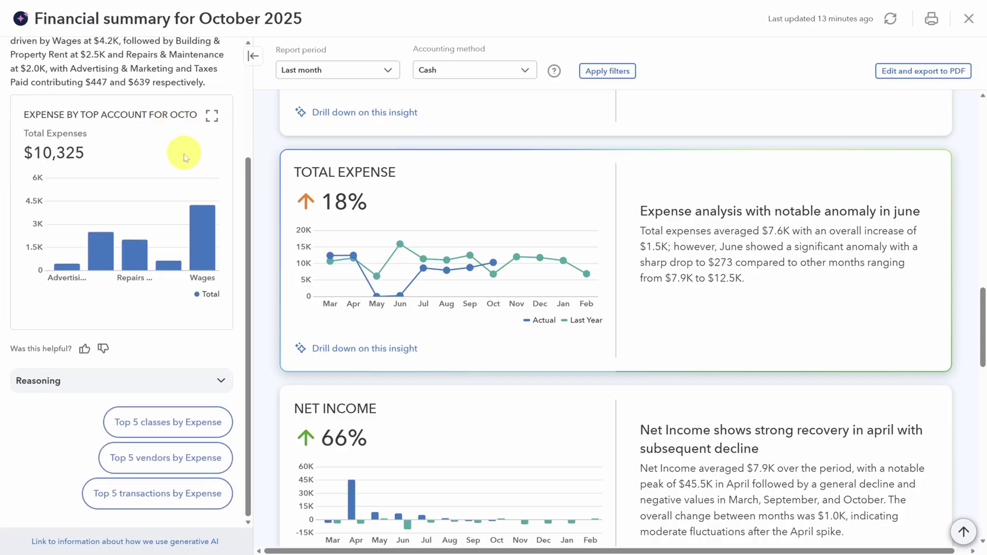
pyautogui.scroll(3, 193, 177)
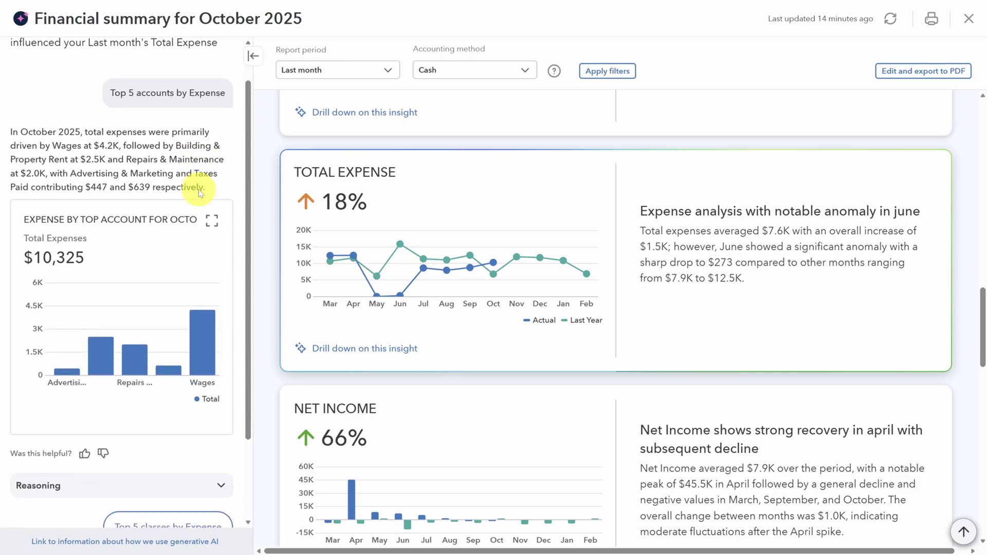
pyautogui.scroll(-3, 199, 189)
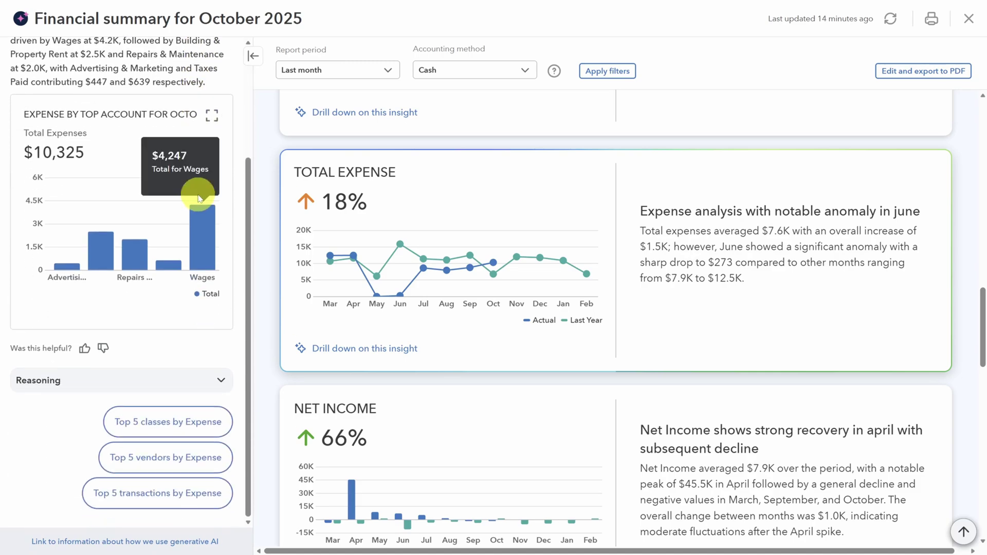
pyautogui.click(152, 501)
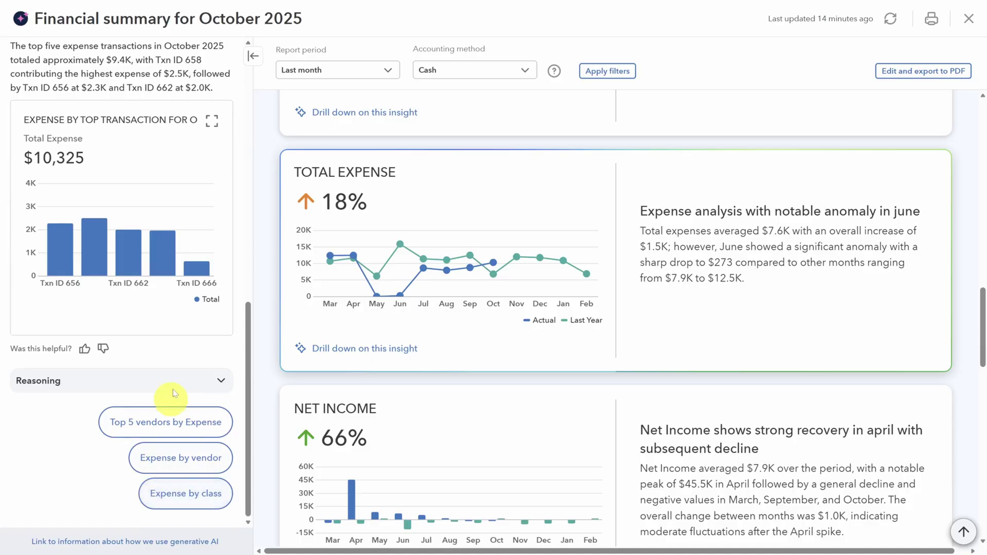
pyautogui.click(253, 56)
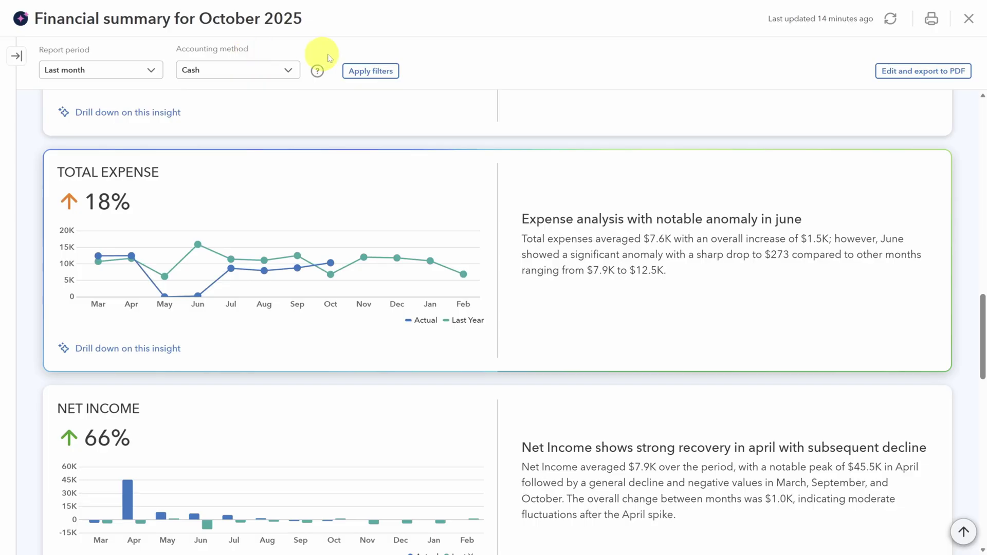
# Step: Start editing the October 2025 financial summary for PDF export
pyautogui.click(924, 74)
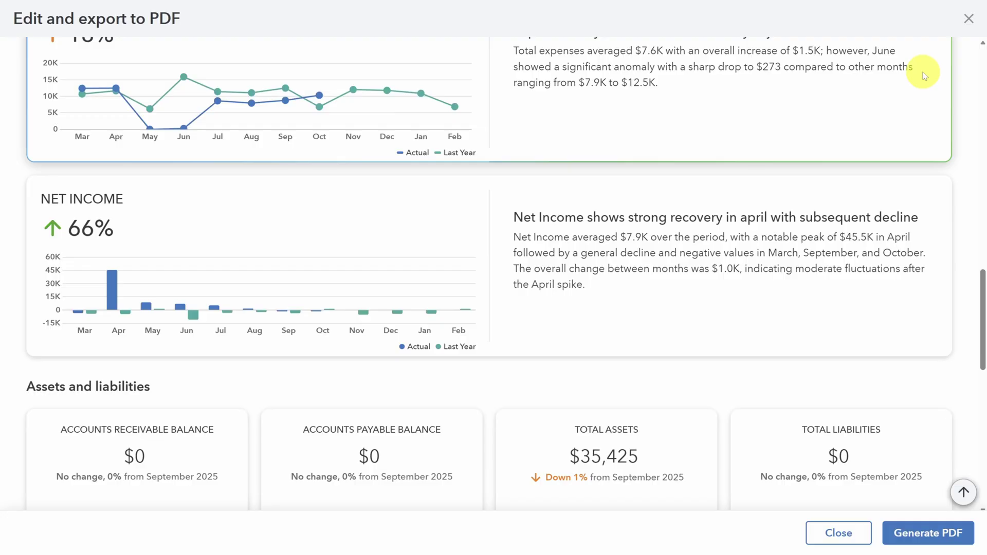
pyautogui.scroll(5, 877, 124)
pyautogui.scroll(4, 749, 183)
pyautogui.scroll(3, 601, 209)
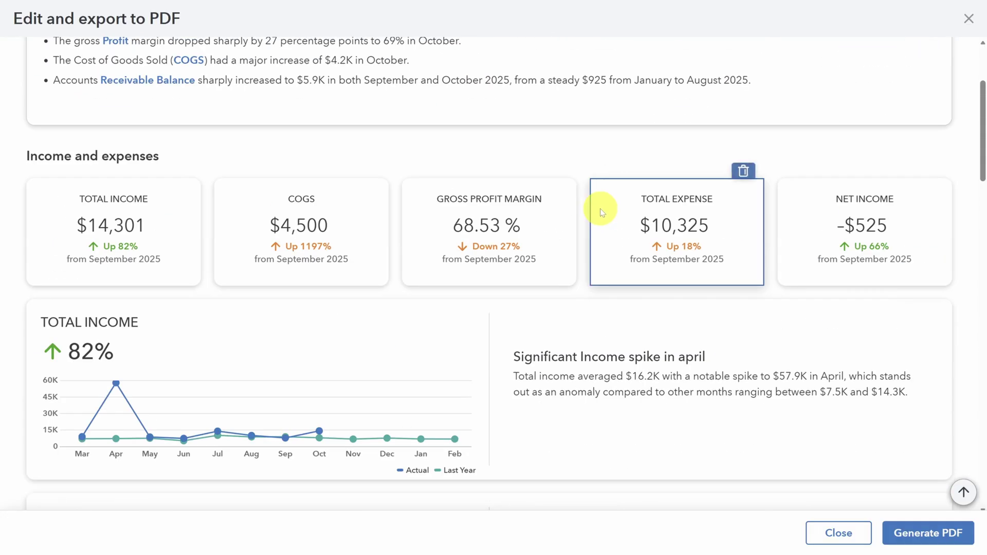
pyautogui.scroll(4, 601, 212)
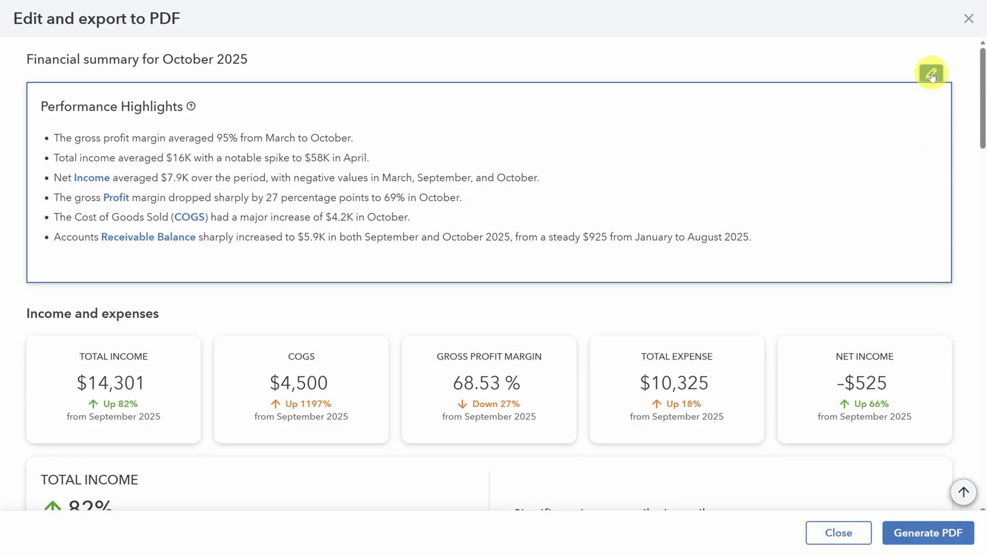
pyautogui.scroll(-4, 907, 115)
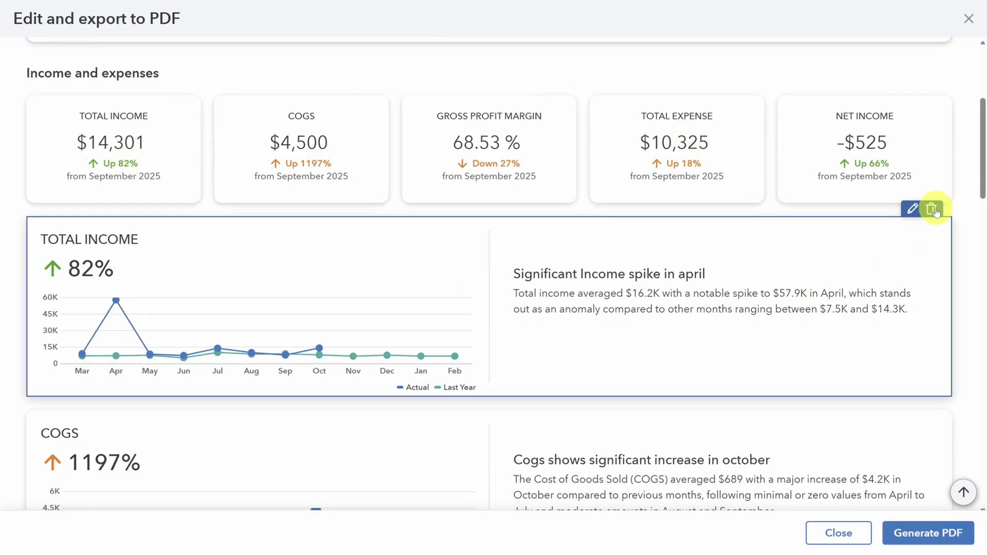
# Step: Generate the summary PDF, opening a 7-sheet Microsoft Print to PDF preview
pyautogui.click(928, 533)
pyautogui.scroll(-3, 721, 330)
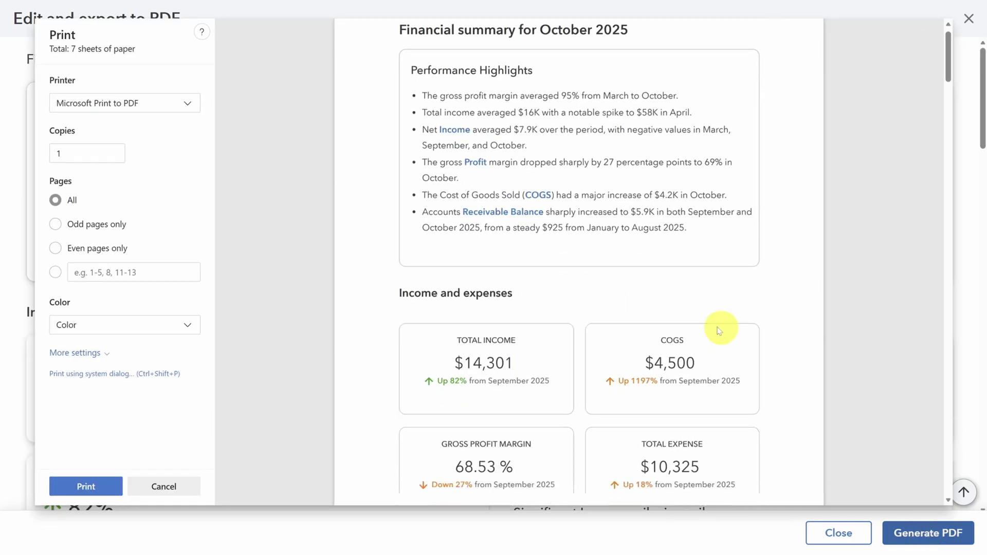
pyautogui.scroll(-2, 611, 312)
pyautogui.scroll(-4, 611, 312)
pyautogui.scroll(-2, 612, 312)
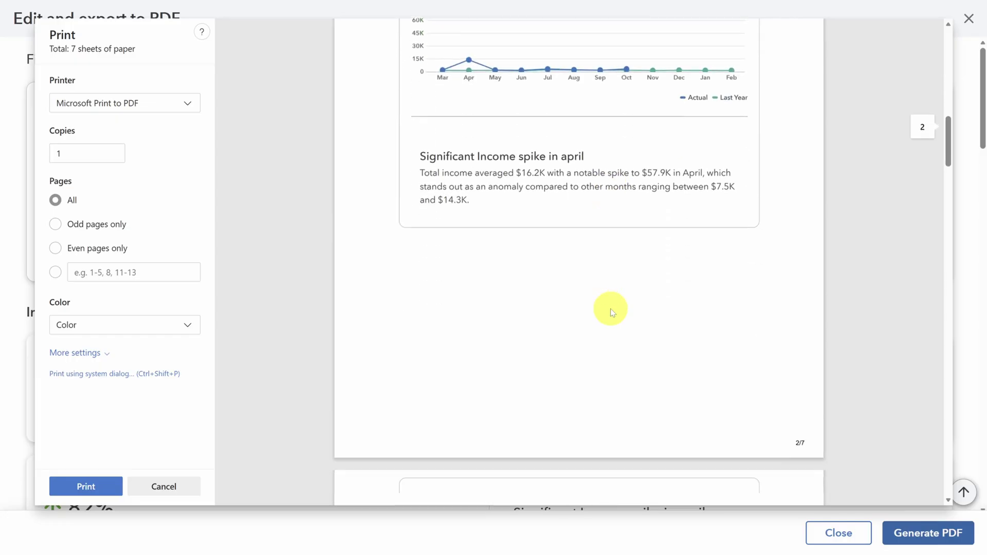